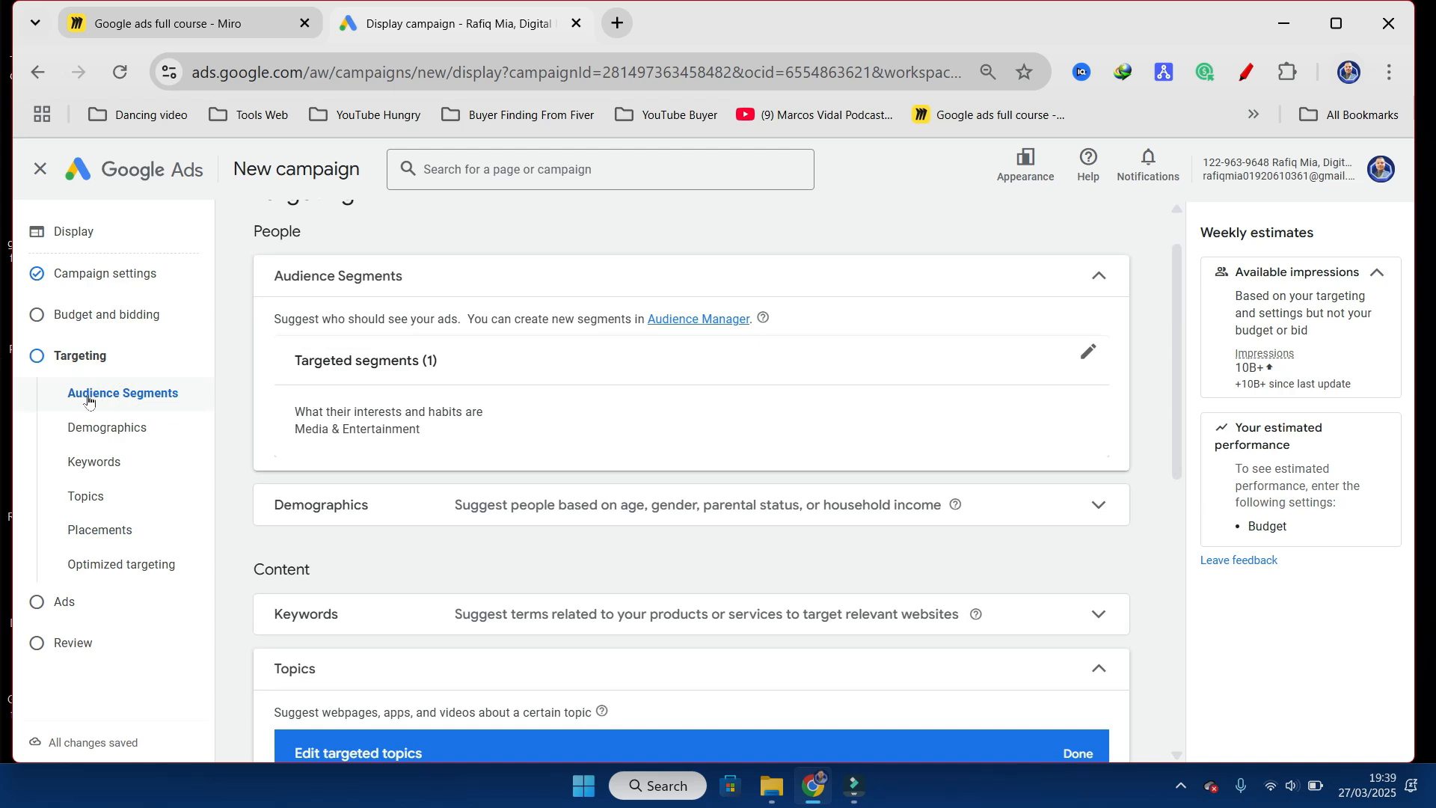
# Step: Collapse the Audience Segments and Topics sections of the campaign's targeting settings
pyautogui.click(1099, 276)
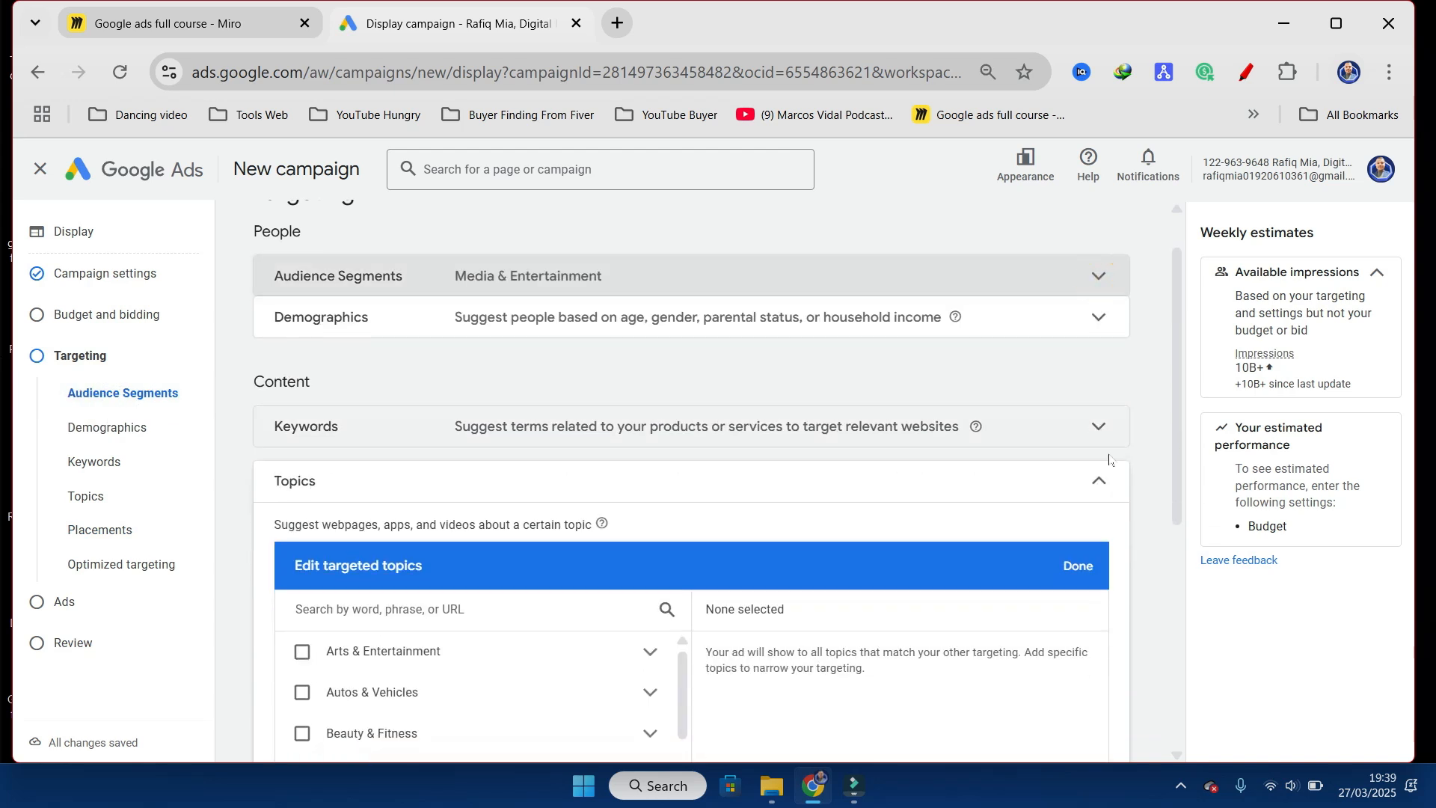
pyautogui.click(1094, 483)
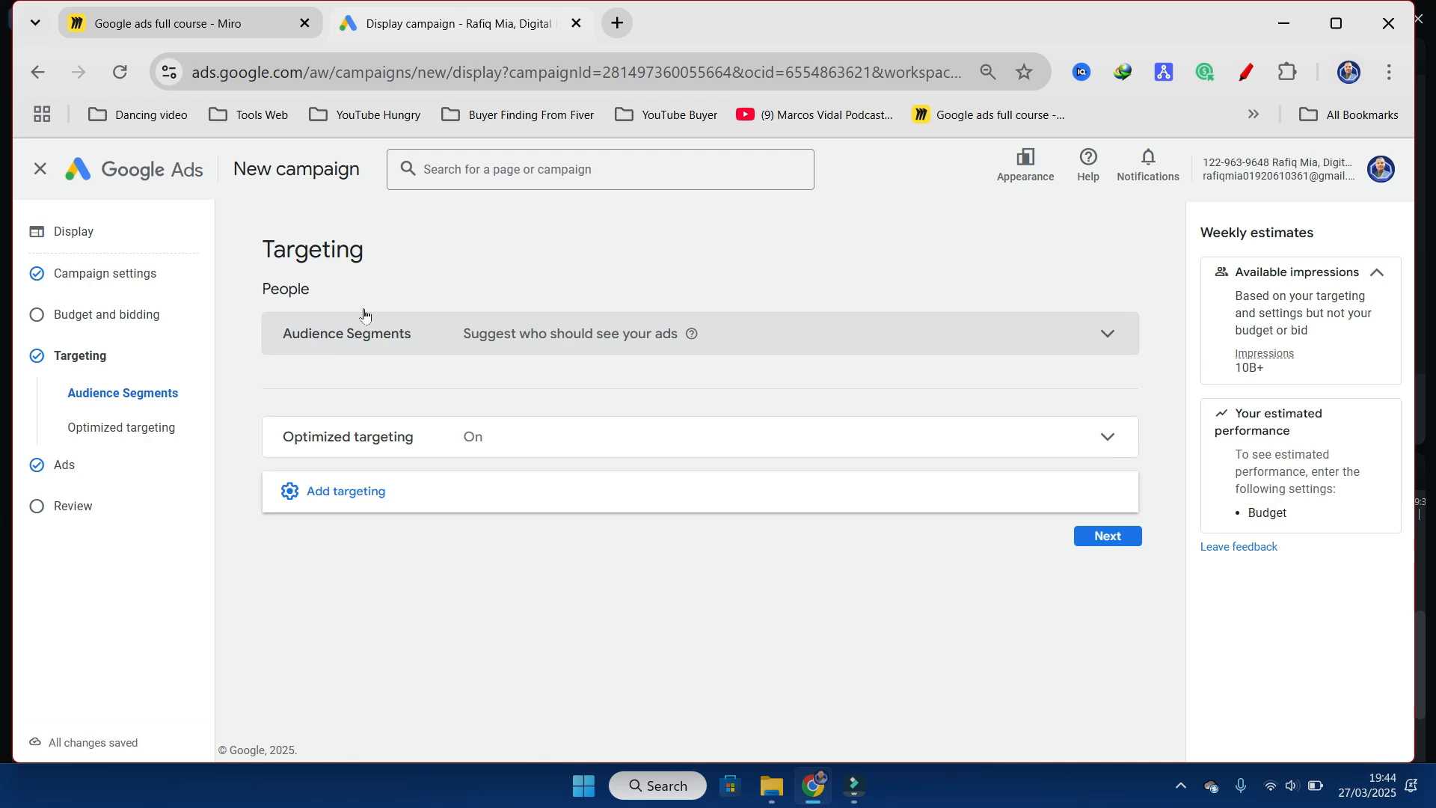
# Step: Start a new custom segment from the custom audience segments in the campaign's Audience Segments targeting
pyautogui.click(1108, 337)
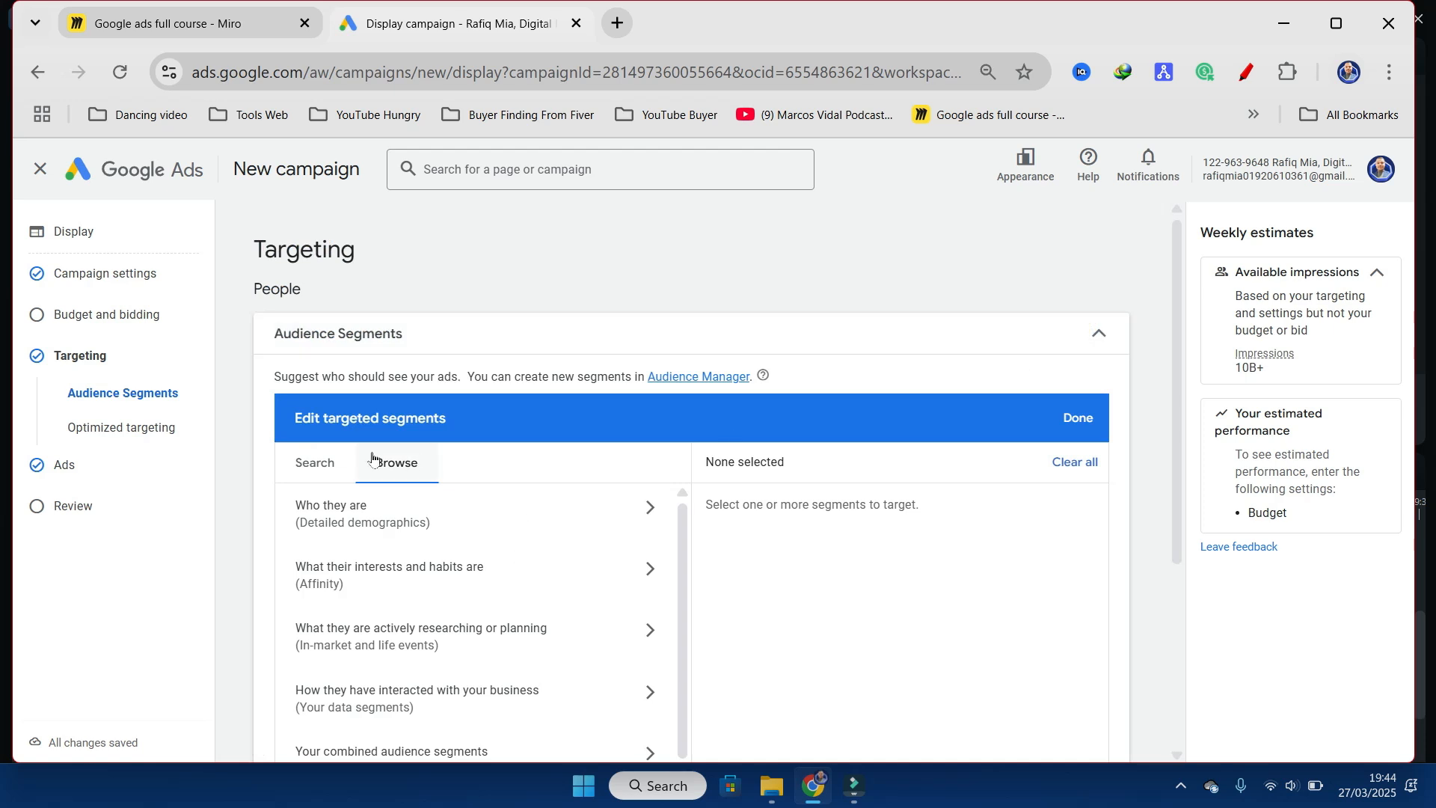
pyautogui.scroll(-5, 486, 529)
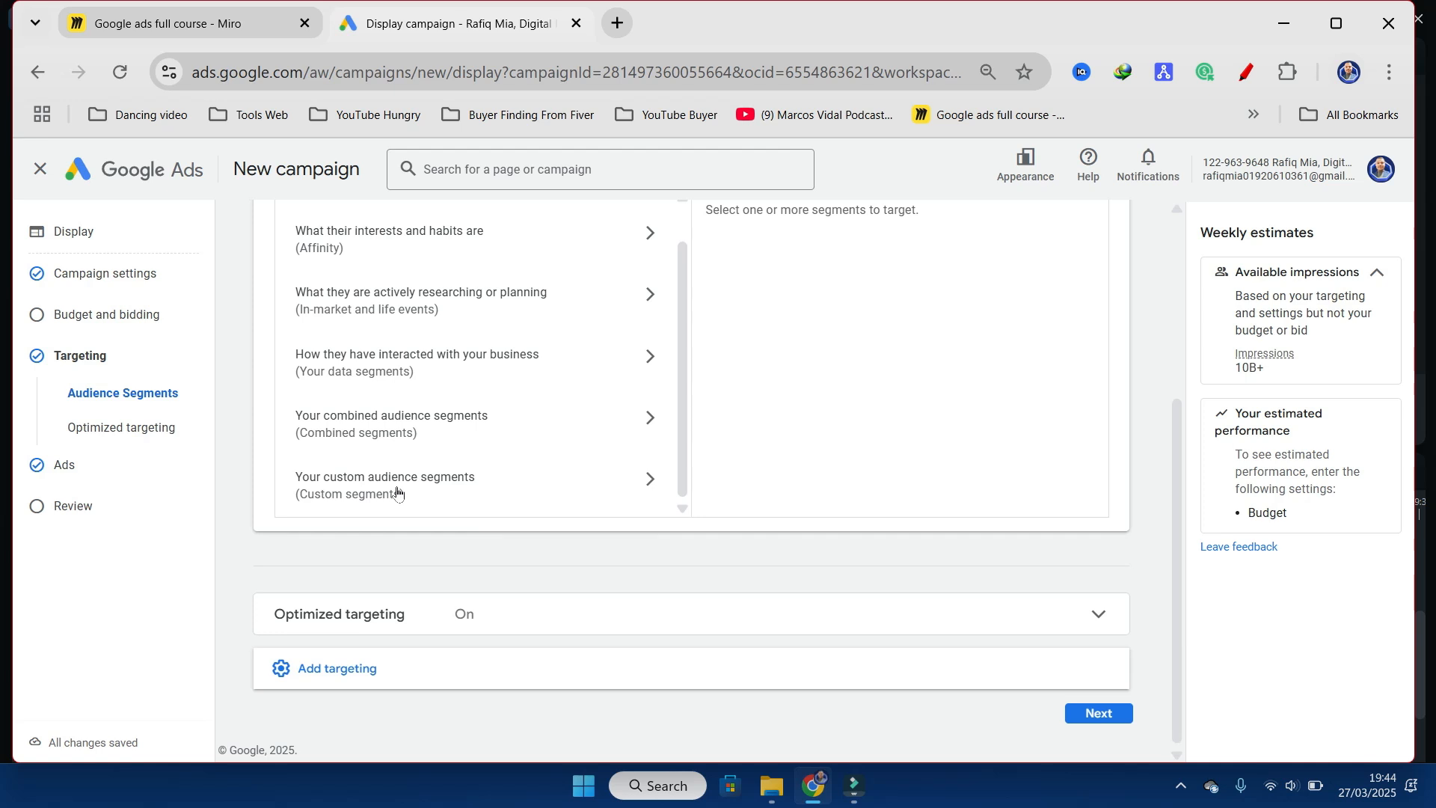
pyautogui.click(642, 479)
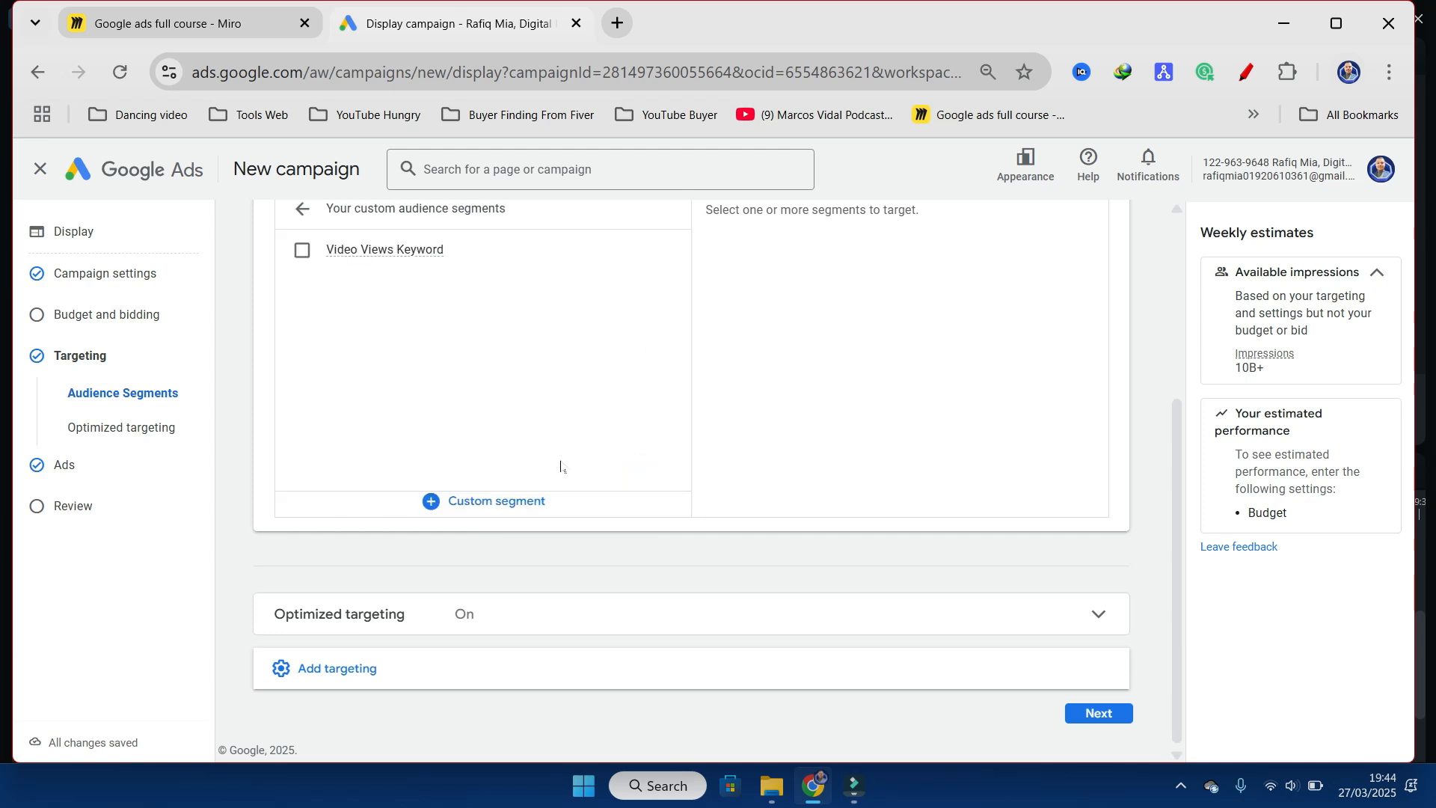
pyautogui.scroll(1, 557, 464)
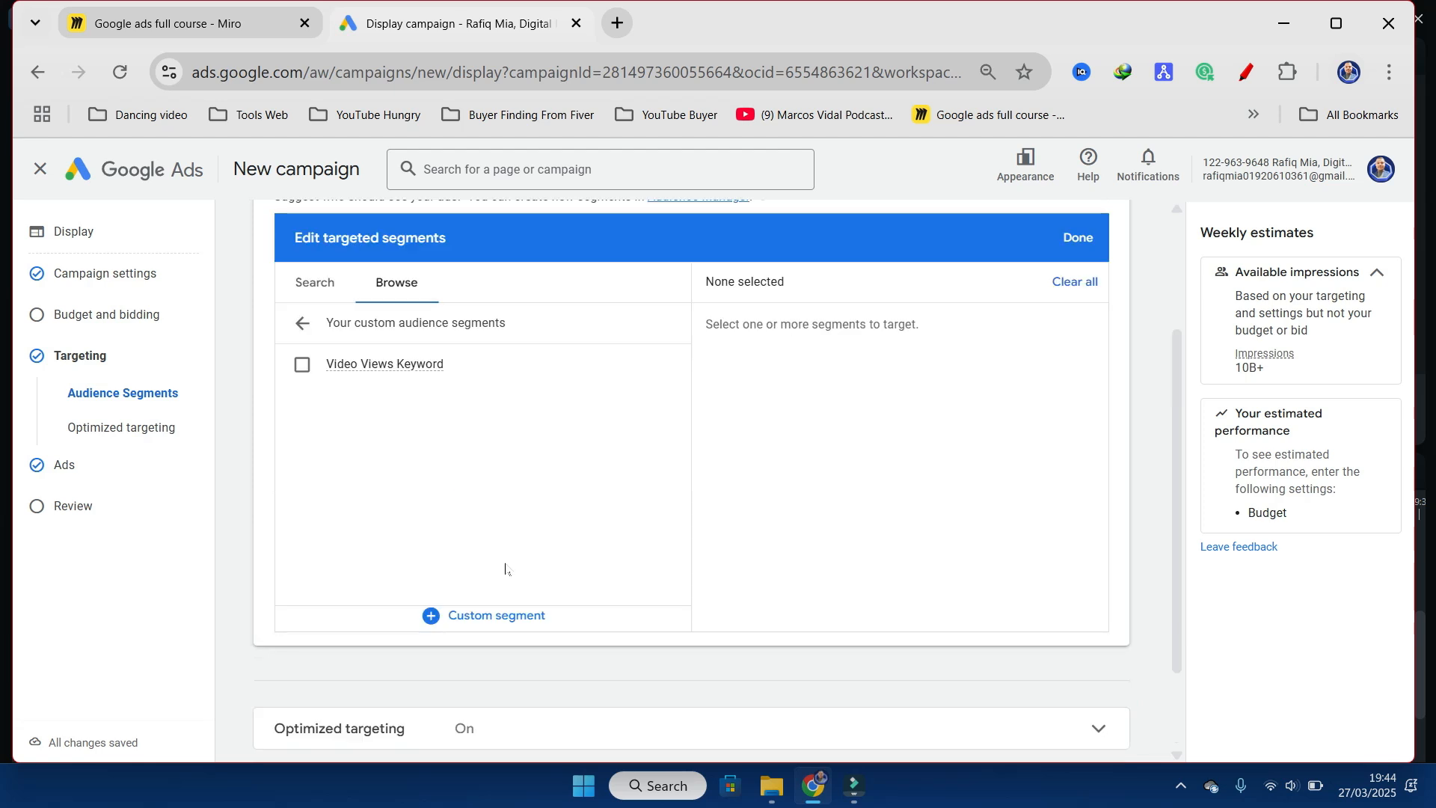
pyautogui.click(480, 621)
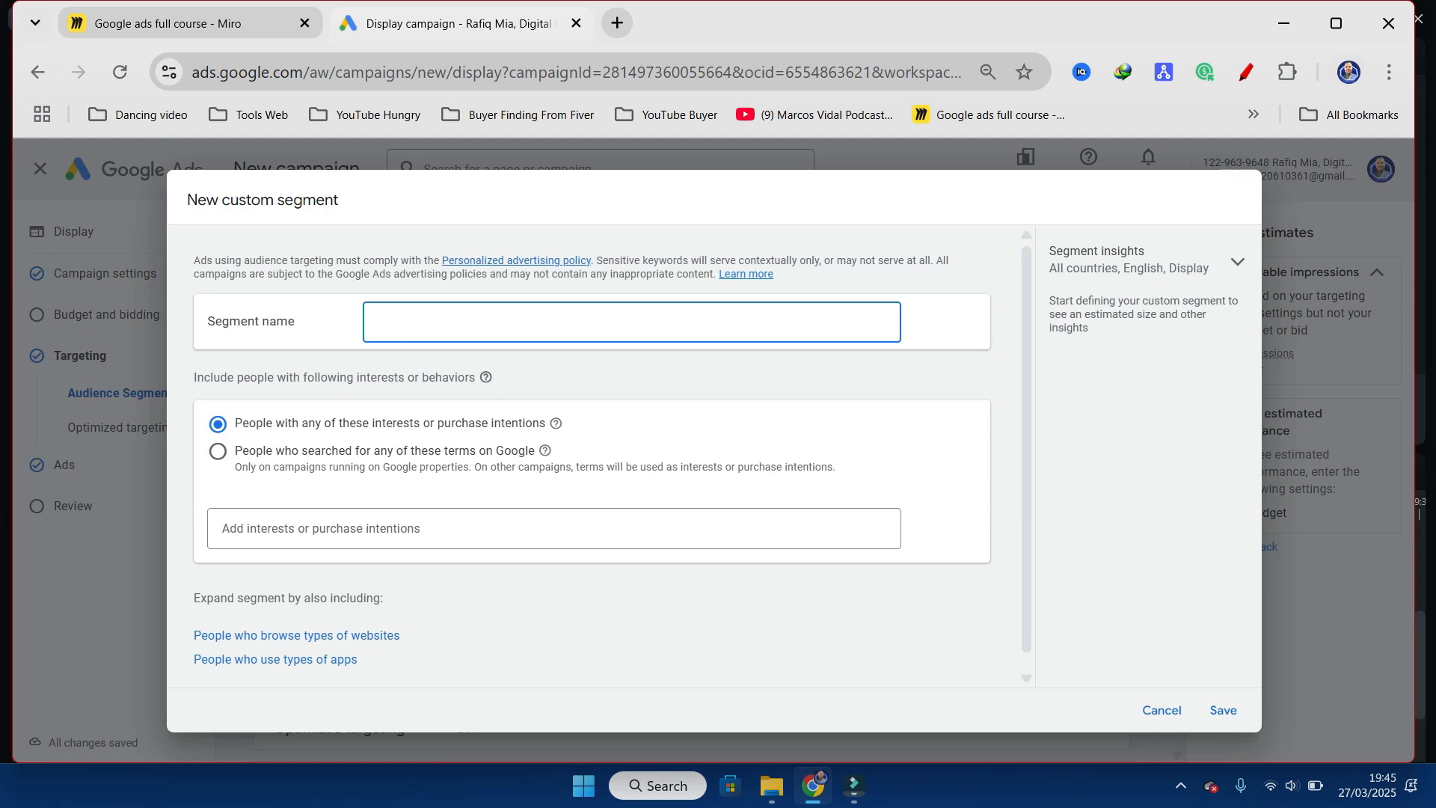
# Step: Name the new custom segment "Demo 01 Segments"
pyautogui.write('Demo ')
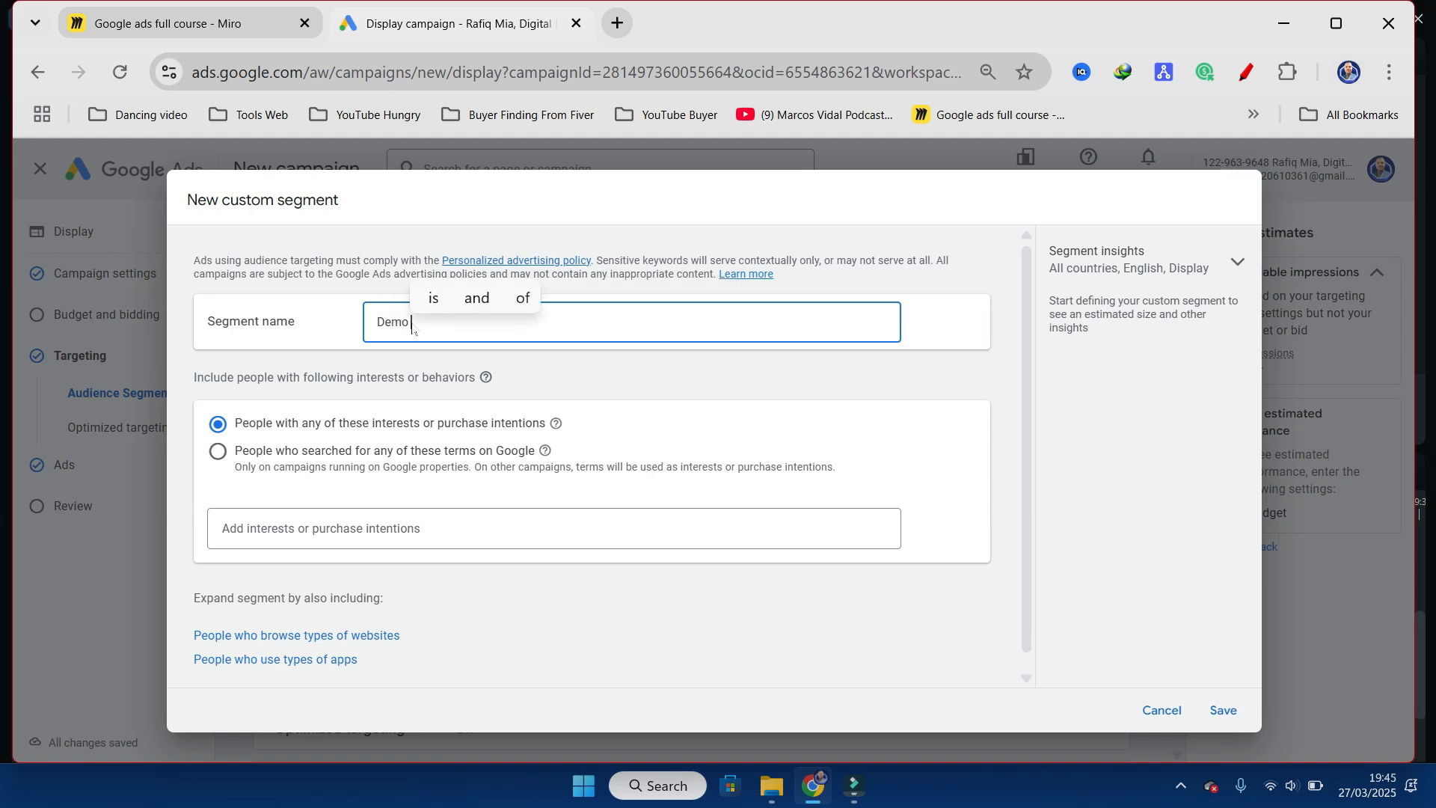
pyautogui.write('01')
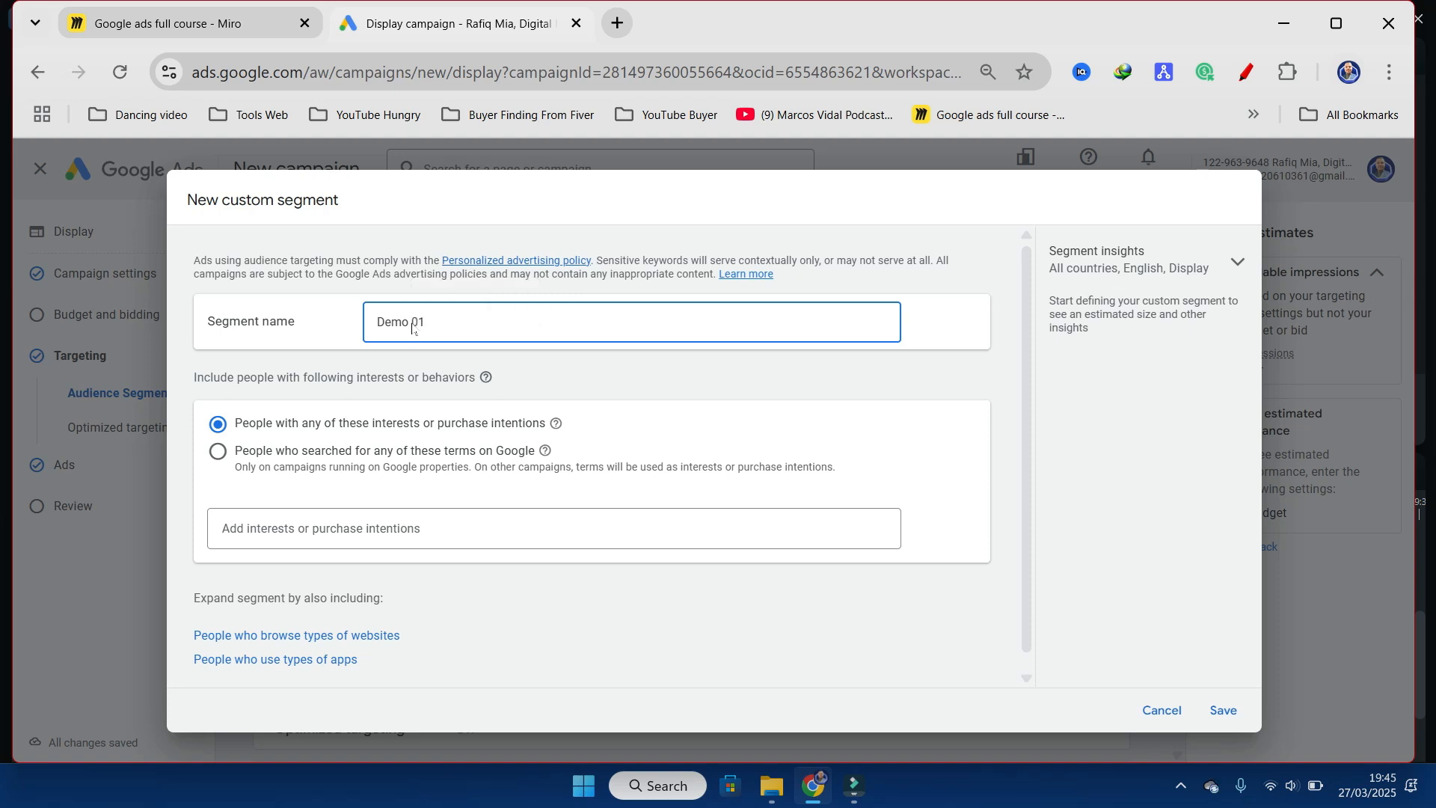
pyautogui.write(' Se')
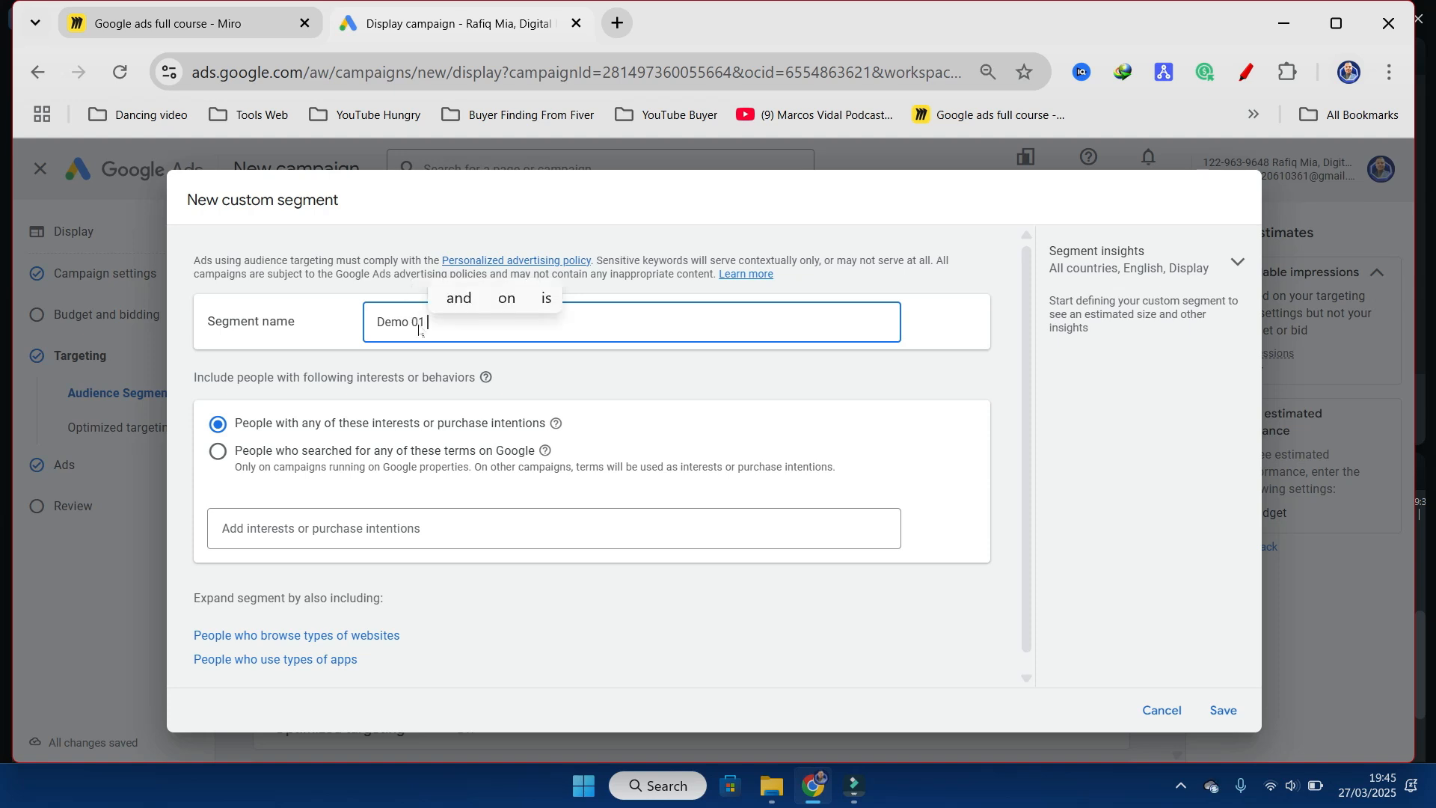
pyautogui.write('gment')
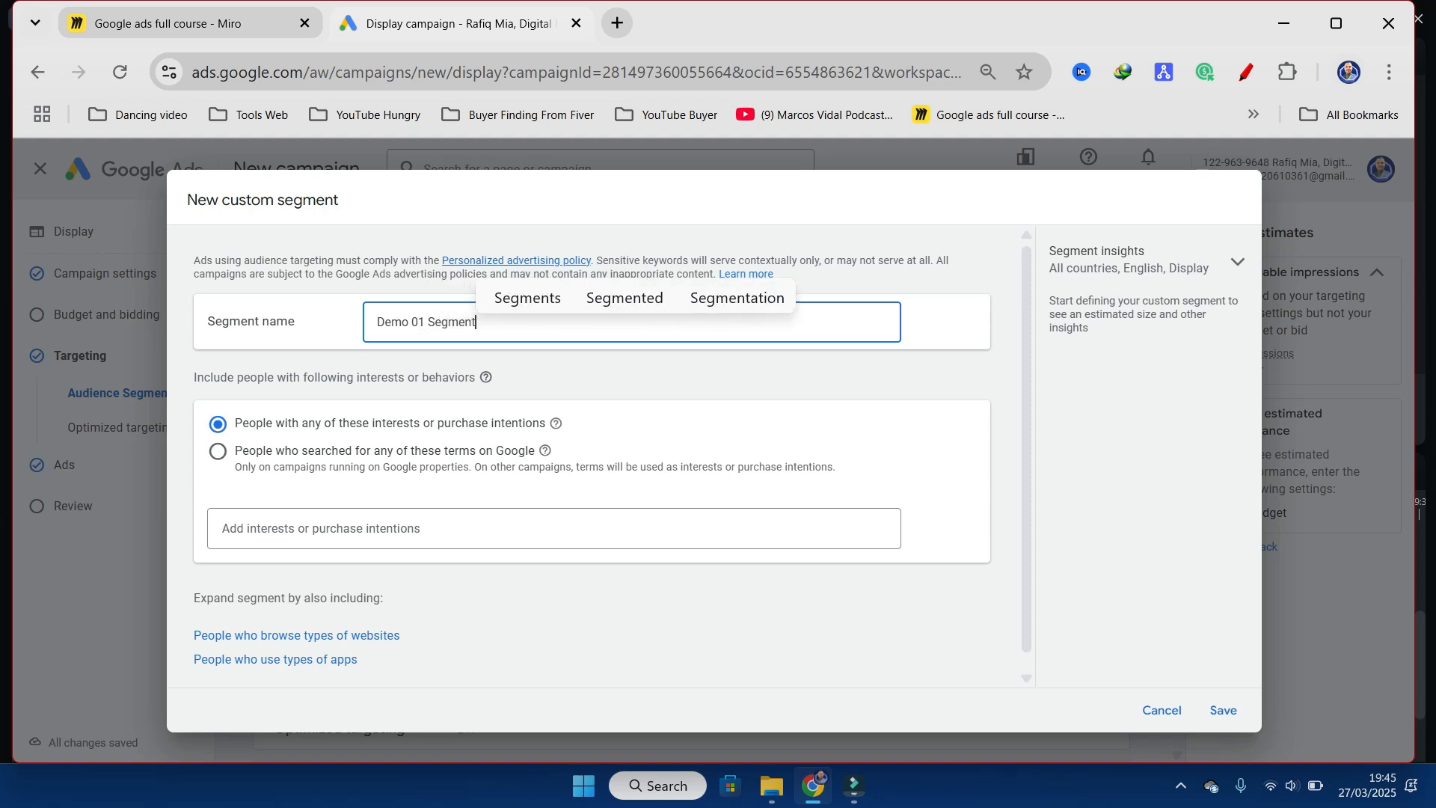
pyautogui.click(516, 298)
pyautogui.click(615, 314)
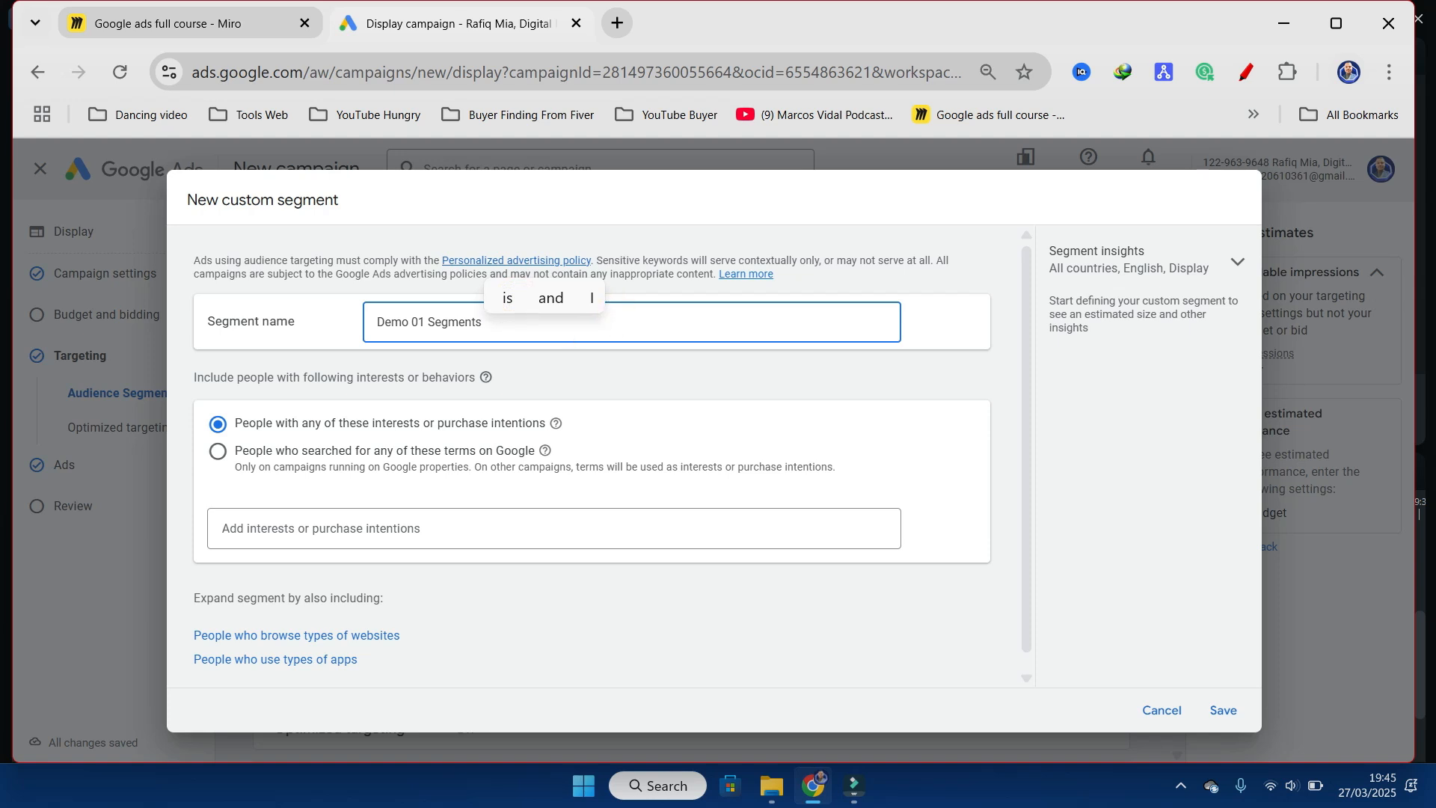
pyautogui.click(606, 211)
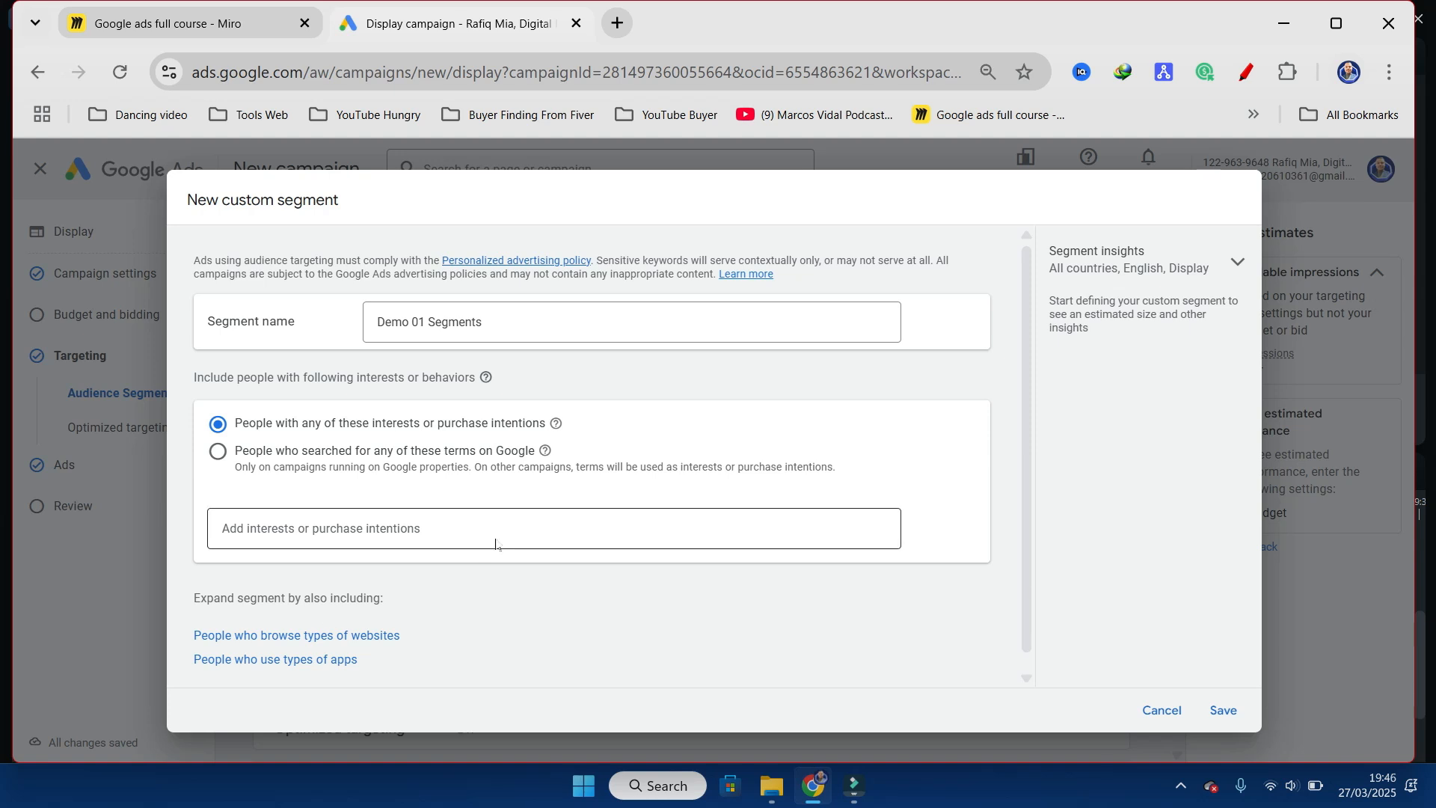
# Step: Look up interest or purchase intention ideas for "Fitness", dismissing the error message
pyautogui.click(332, 542)
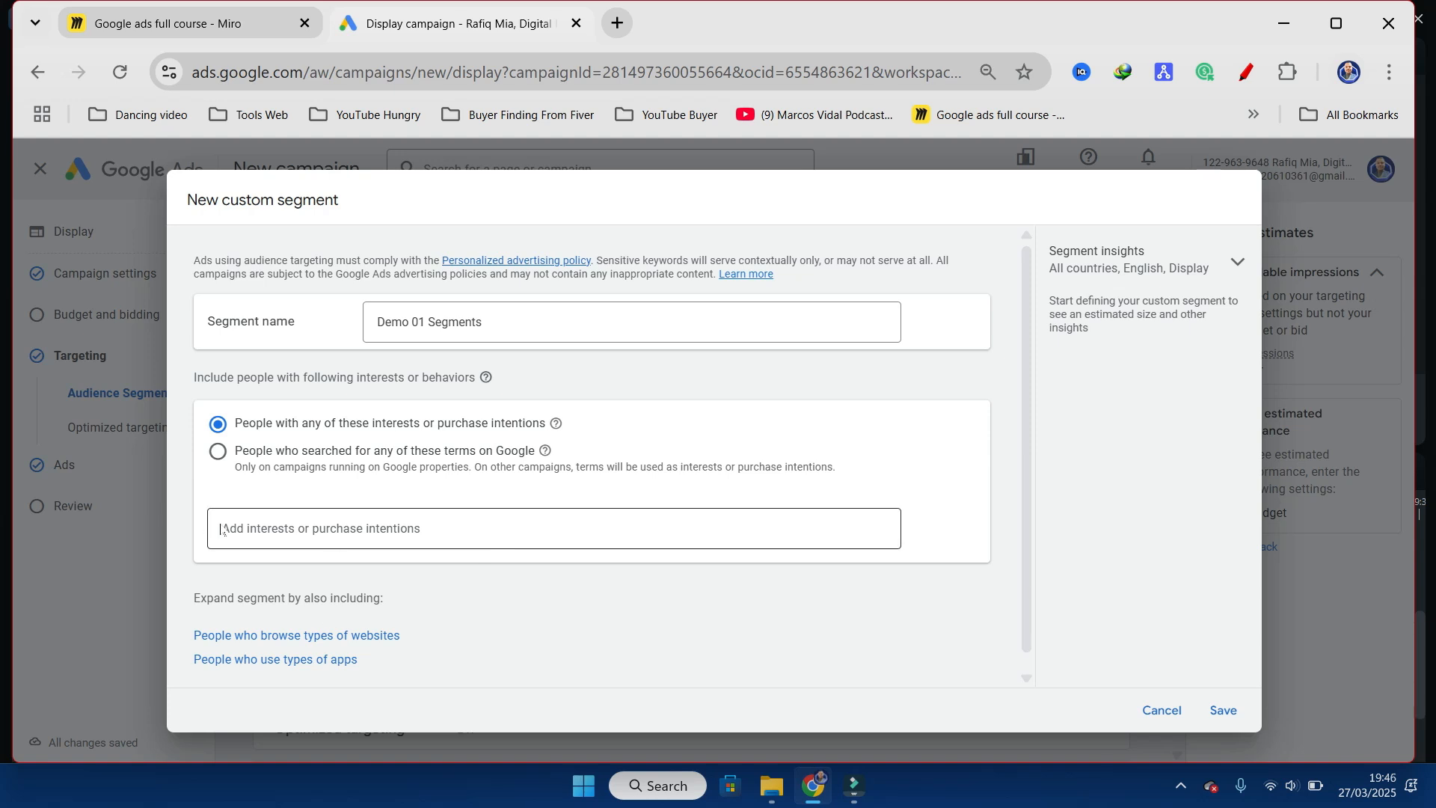
pyautogui.click(299, 528)
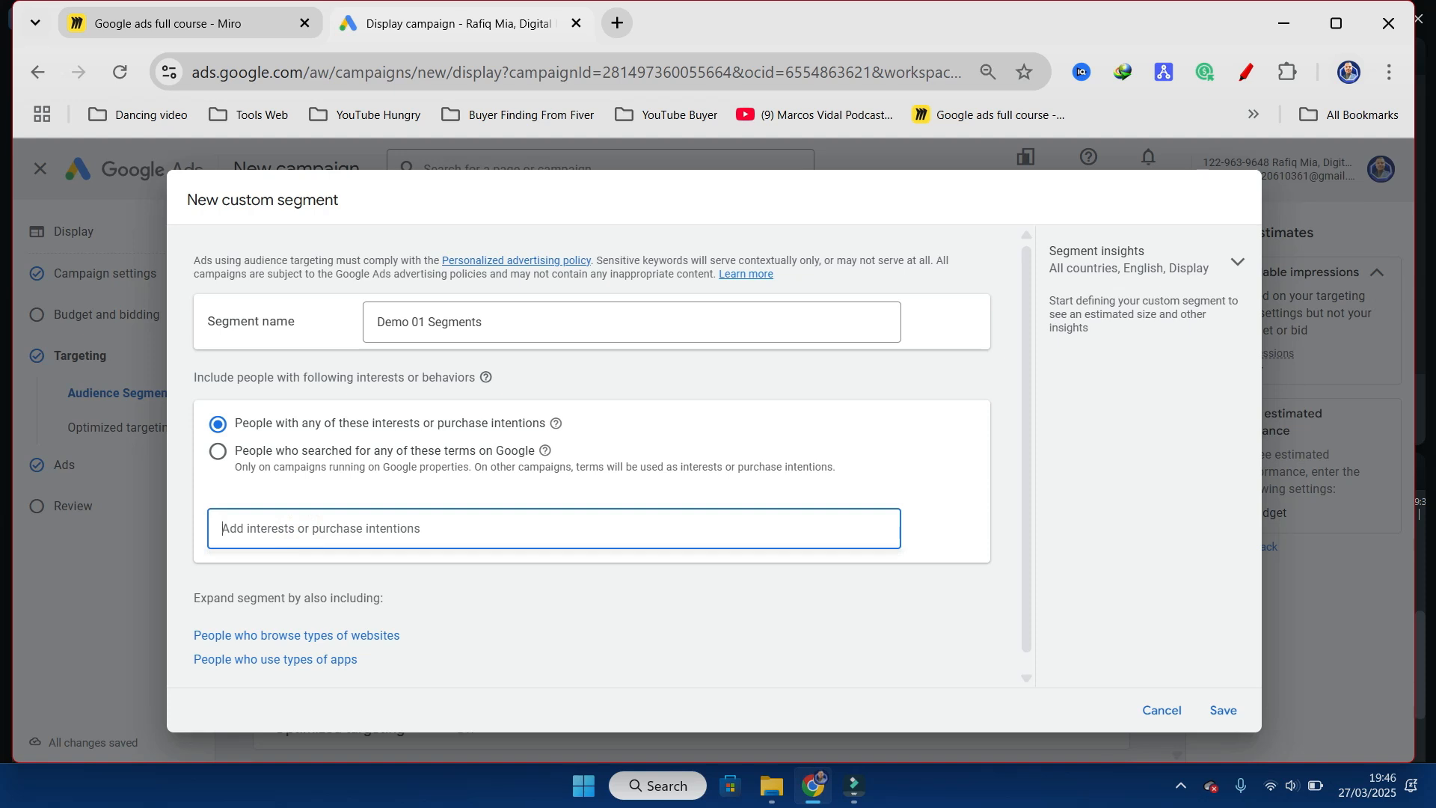
pyautogui.write('Fit')
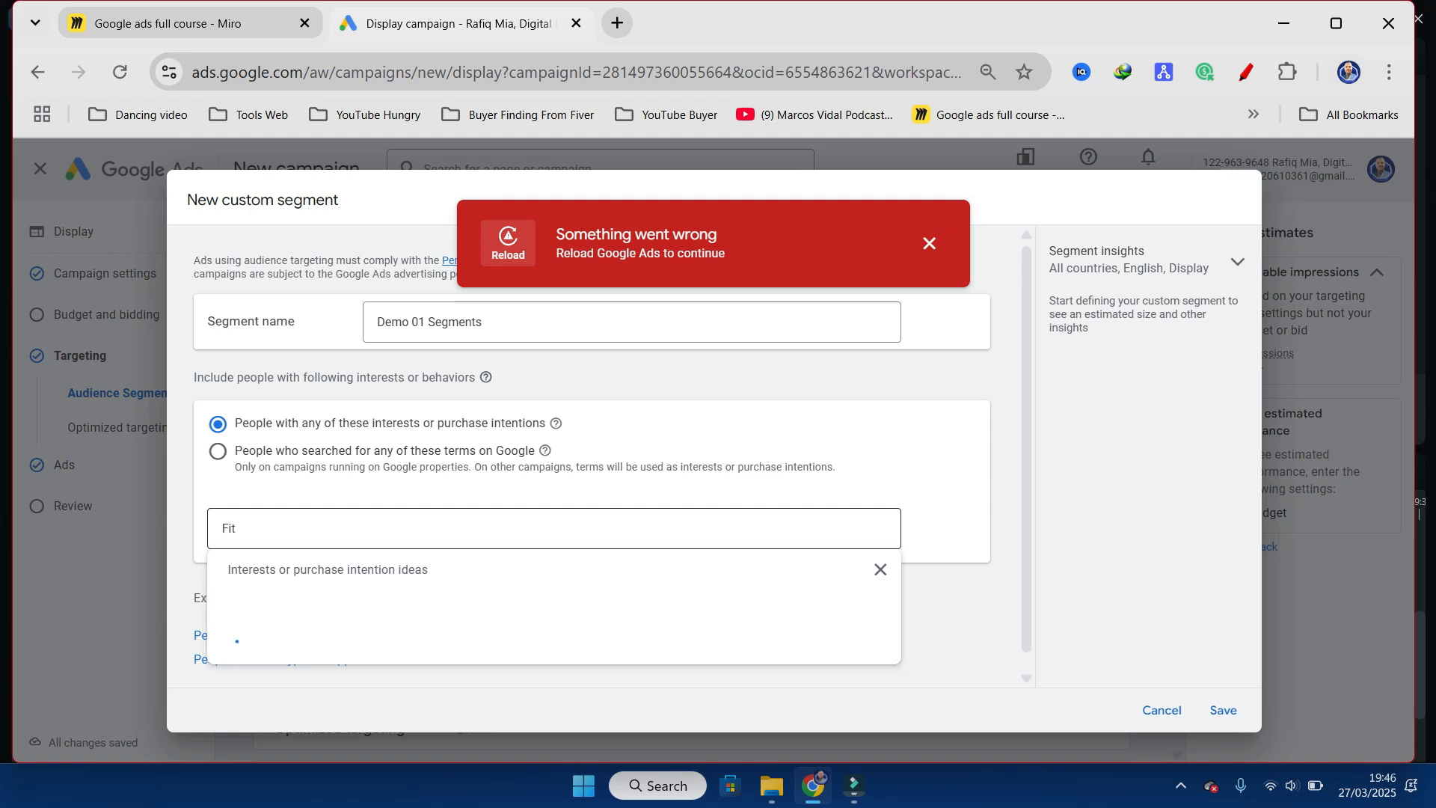
pyautogui.click(930, 244)
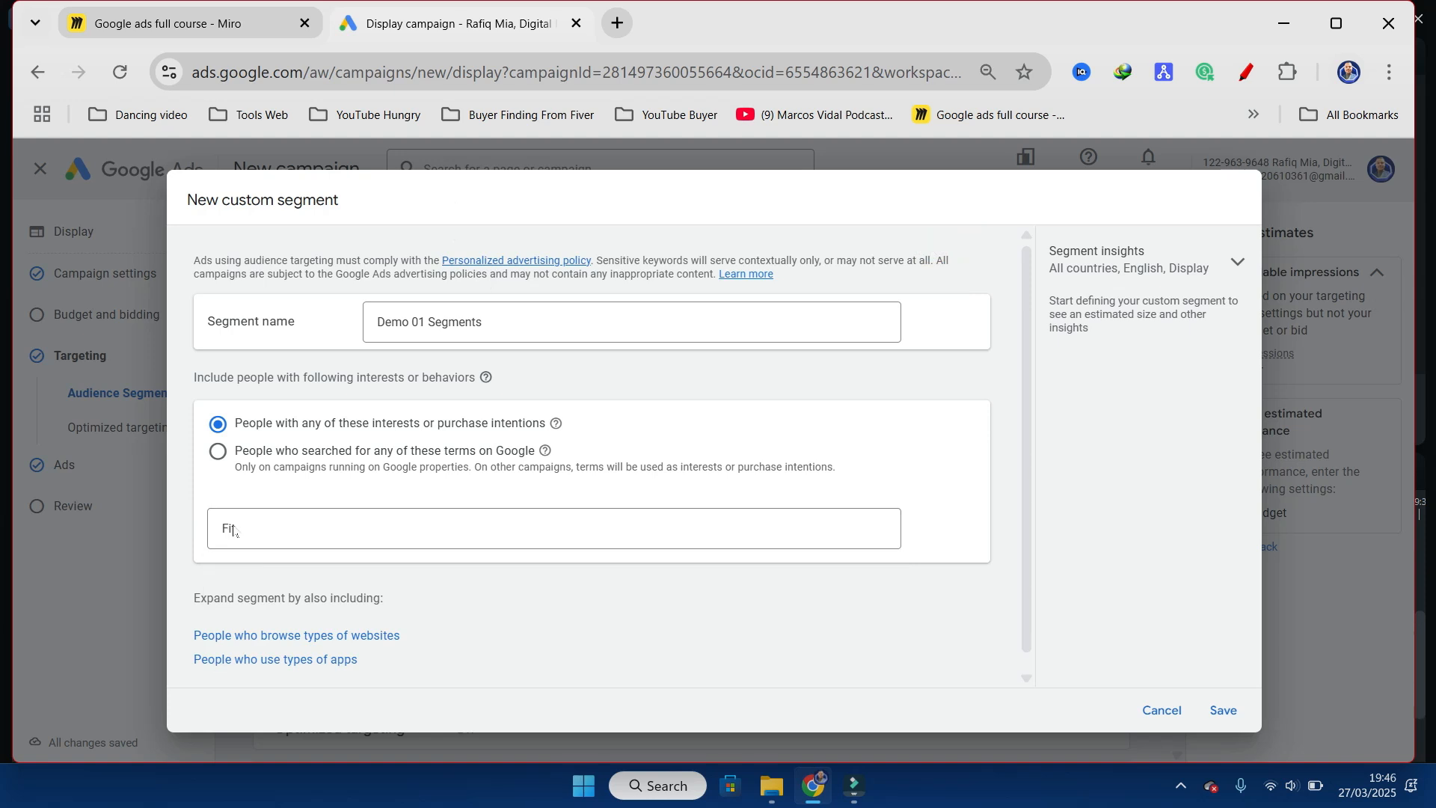
pyautogui.click(254, 524)
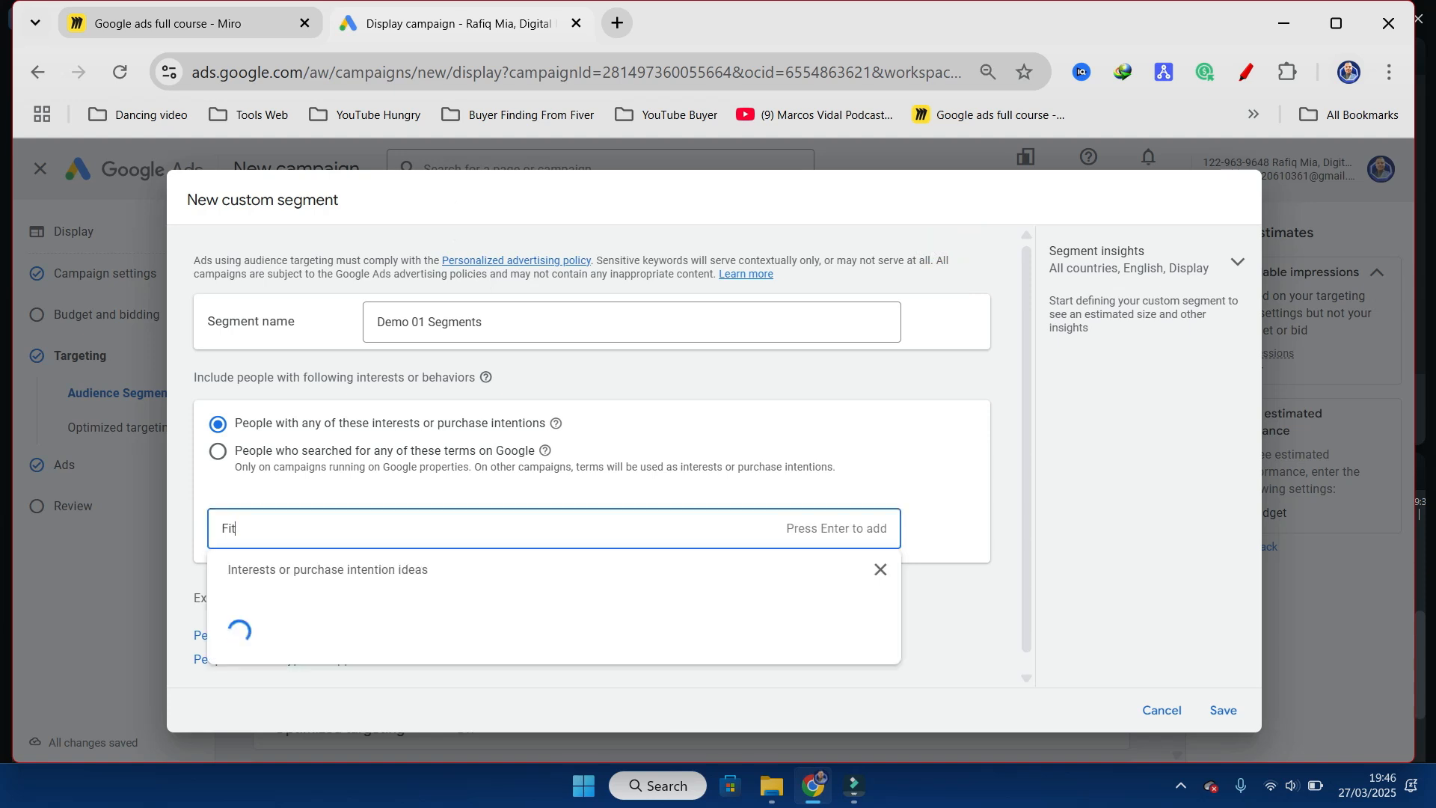
pyautogui.write('ne')
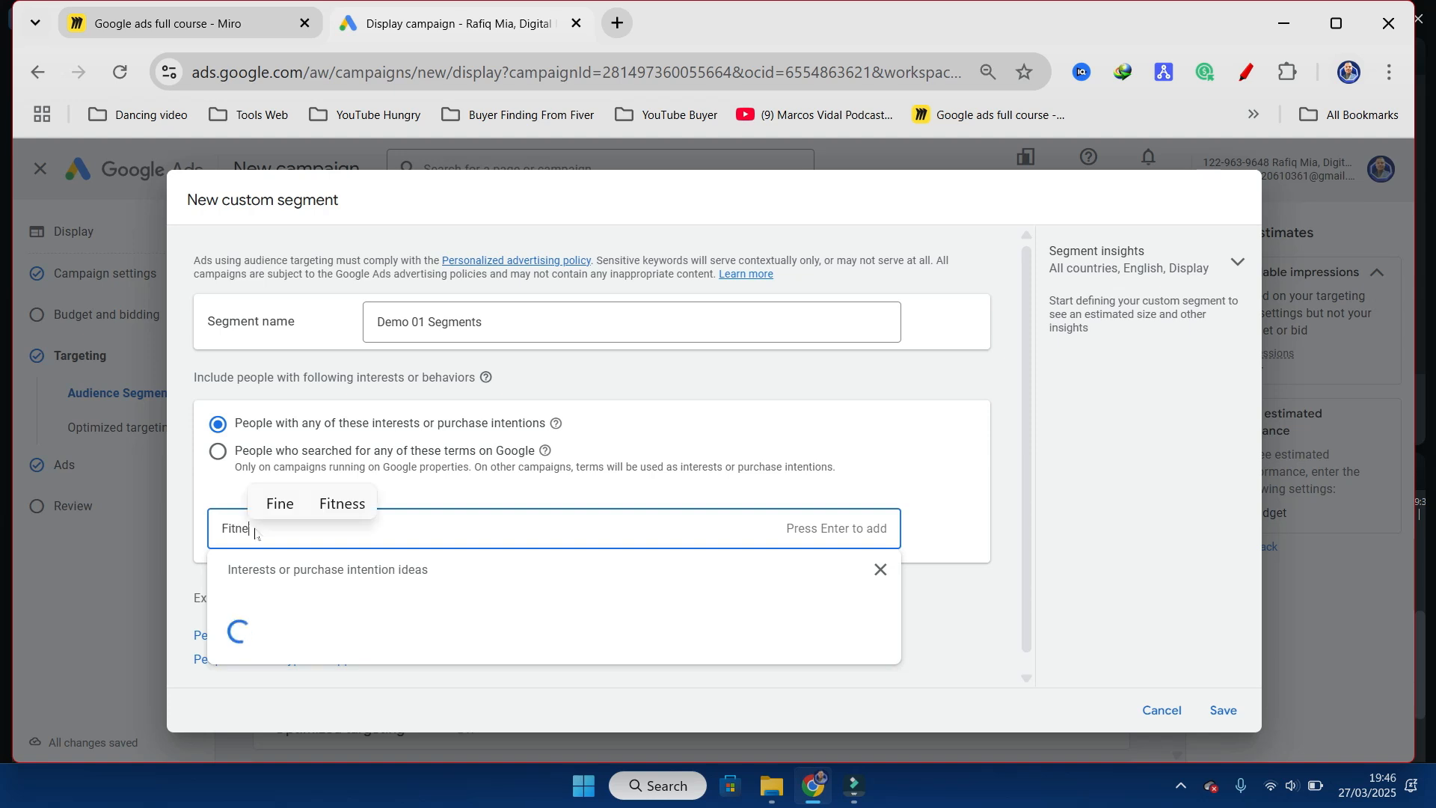
pyautogui.write('ss')
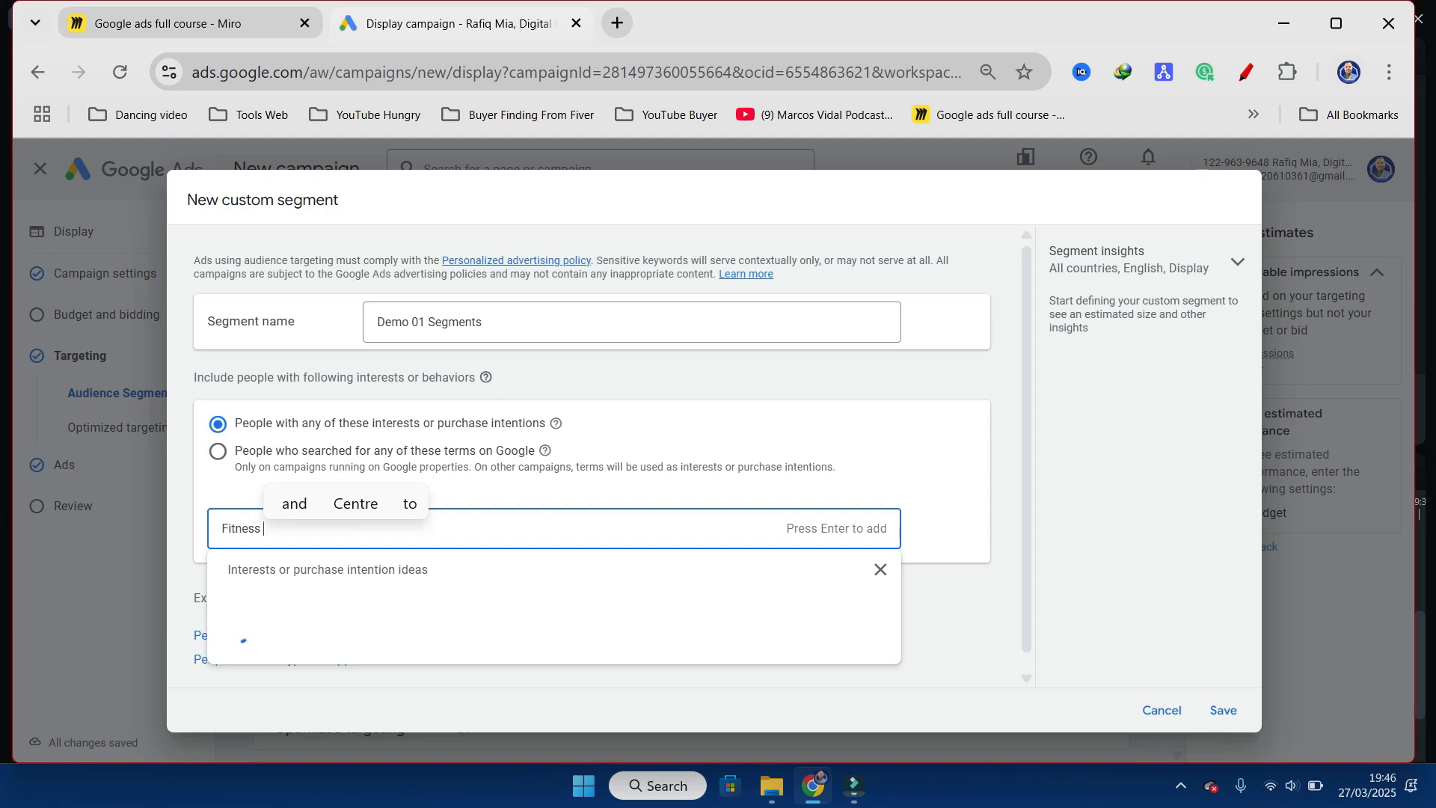
# Step: Add the suggested interests "planet fitness free gym membership" and "planet fitness memberships" to the segment
pyautogui.scroll(-5, 421, 640)
pyautogui.scroll(5, 421, 639)
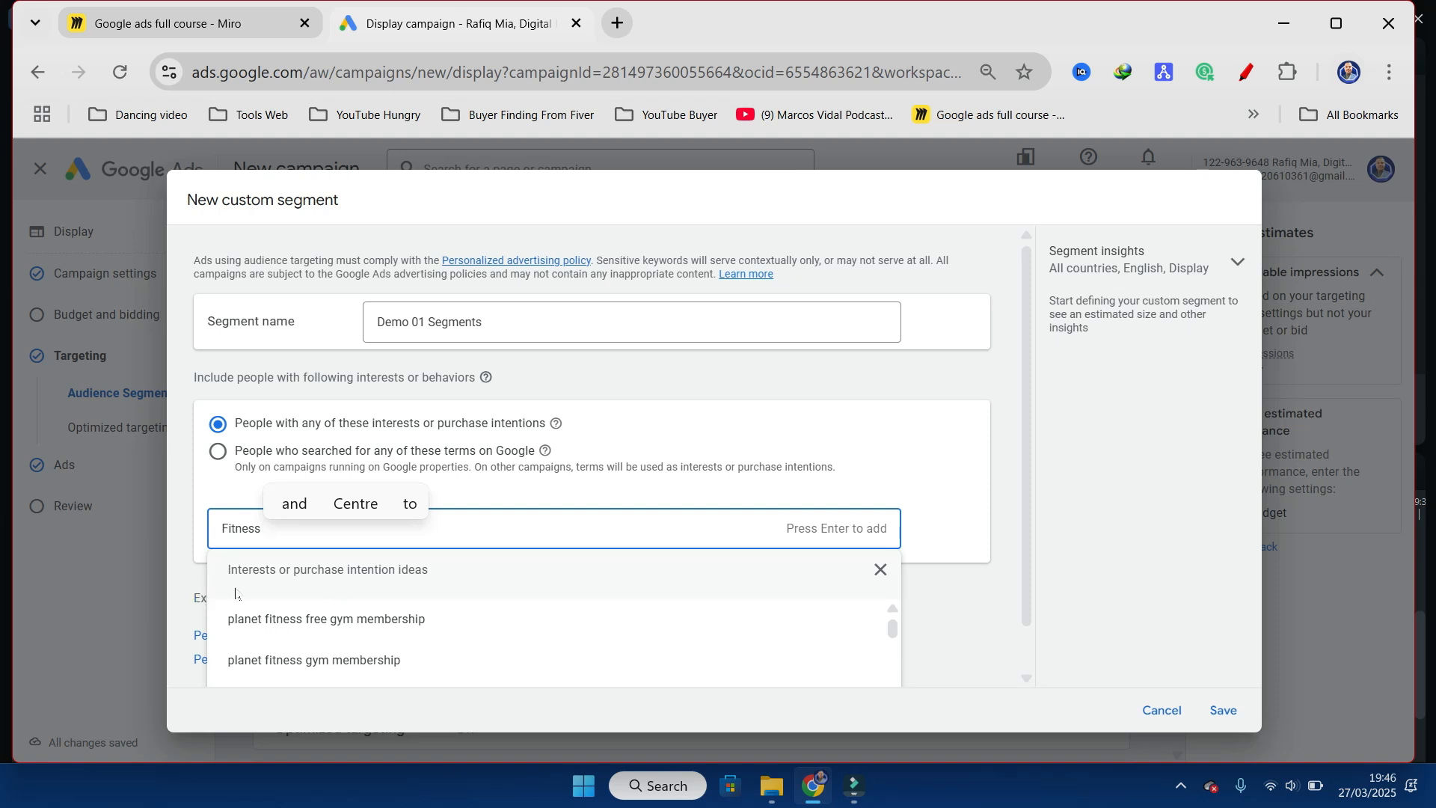
pyautogui.click(303, 621)
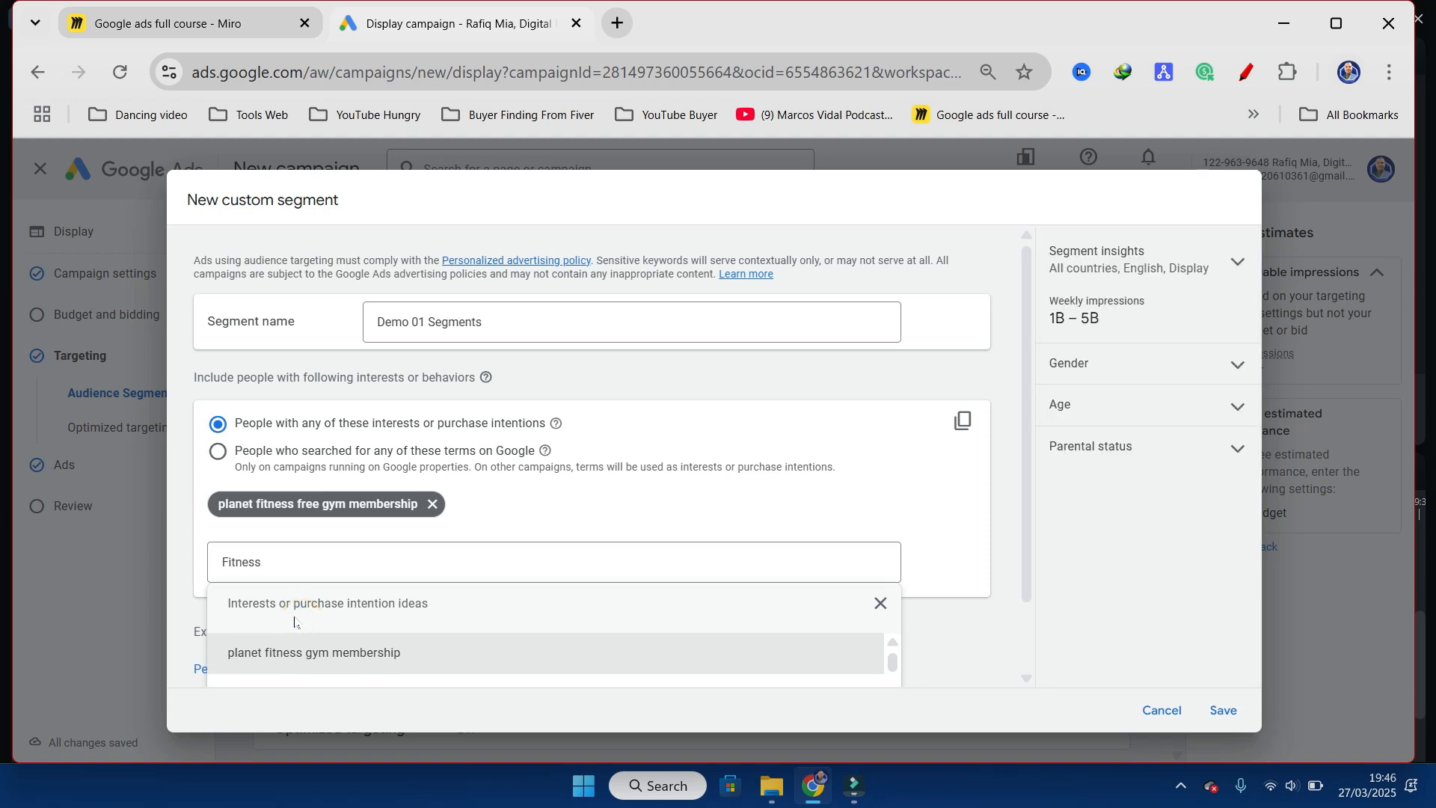
pyautogui.scroll(-2, 343, 643)
pyautogui.scroll(2, 344, 643)
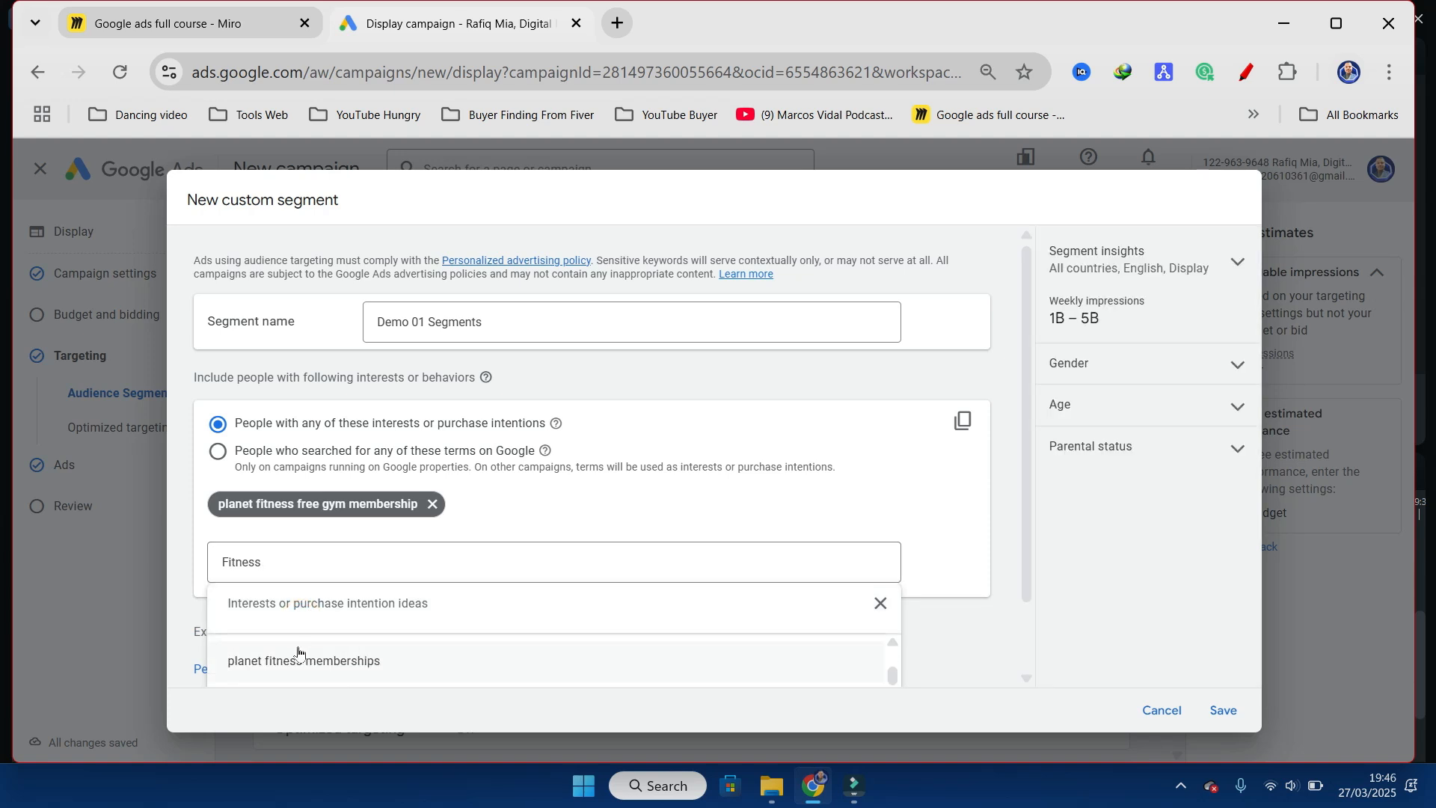
pyautogui.click(283, 662)
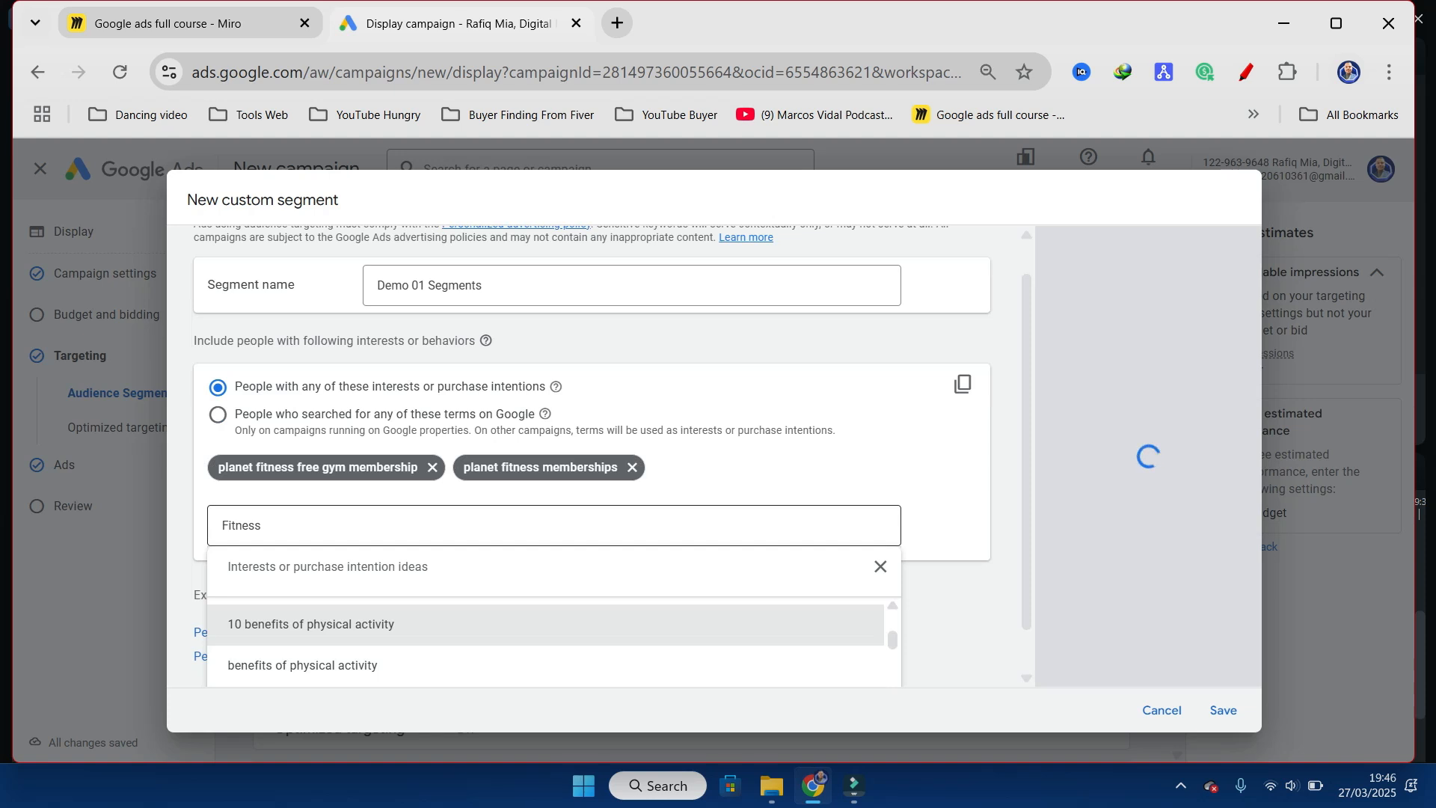
pyautogui.click(551, 521)
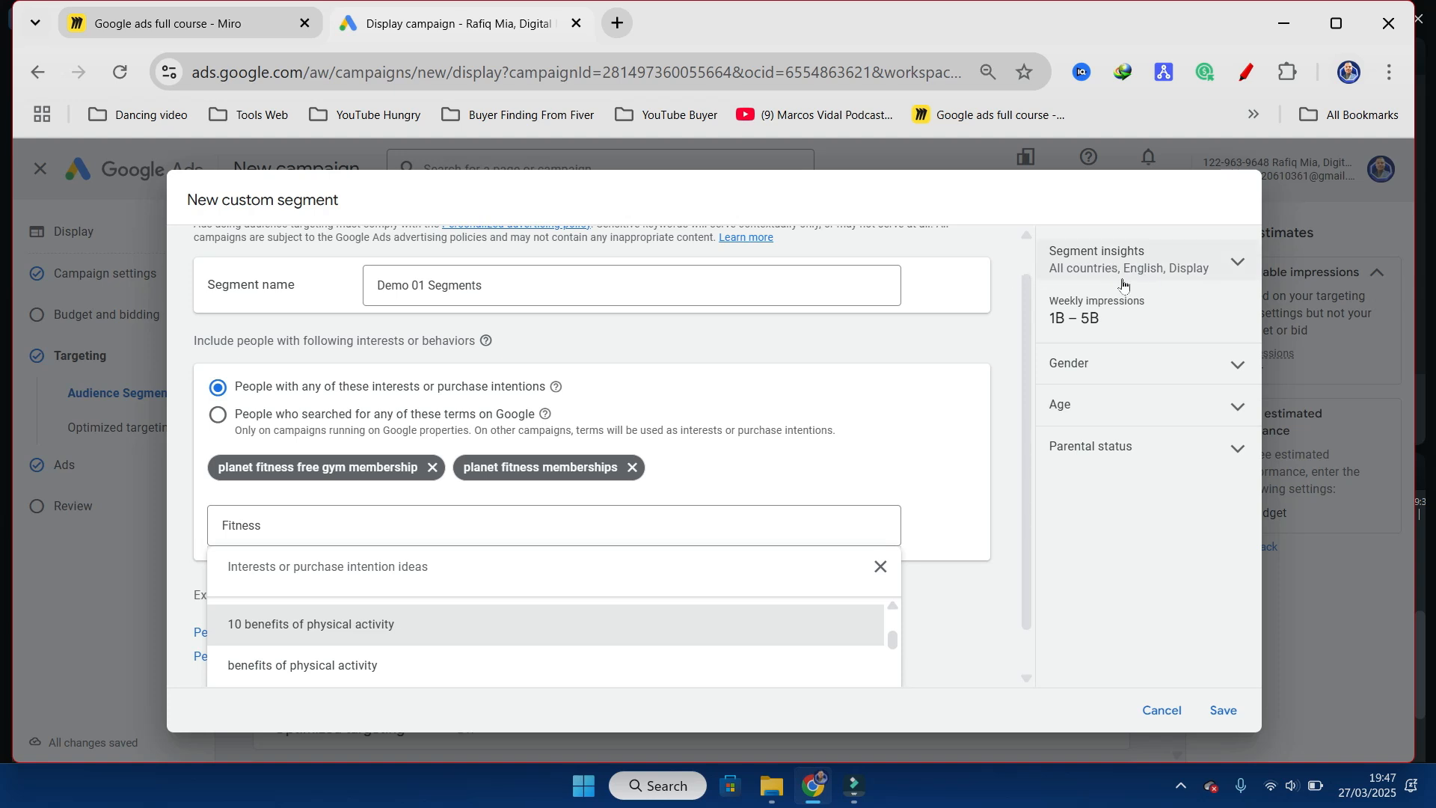
# Step: Examine the country, language, campaign type and demographic details in the segment insights, and collapse them again
pyautogui.click(1248, 276)
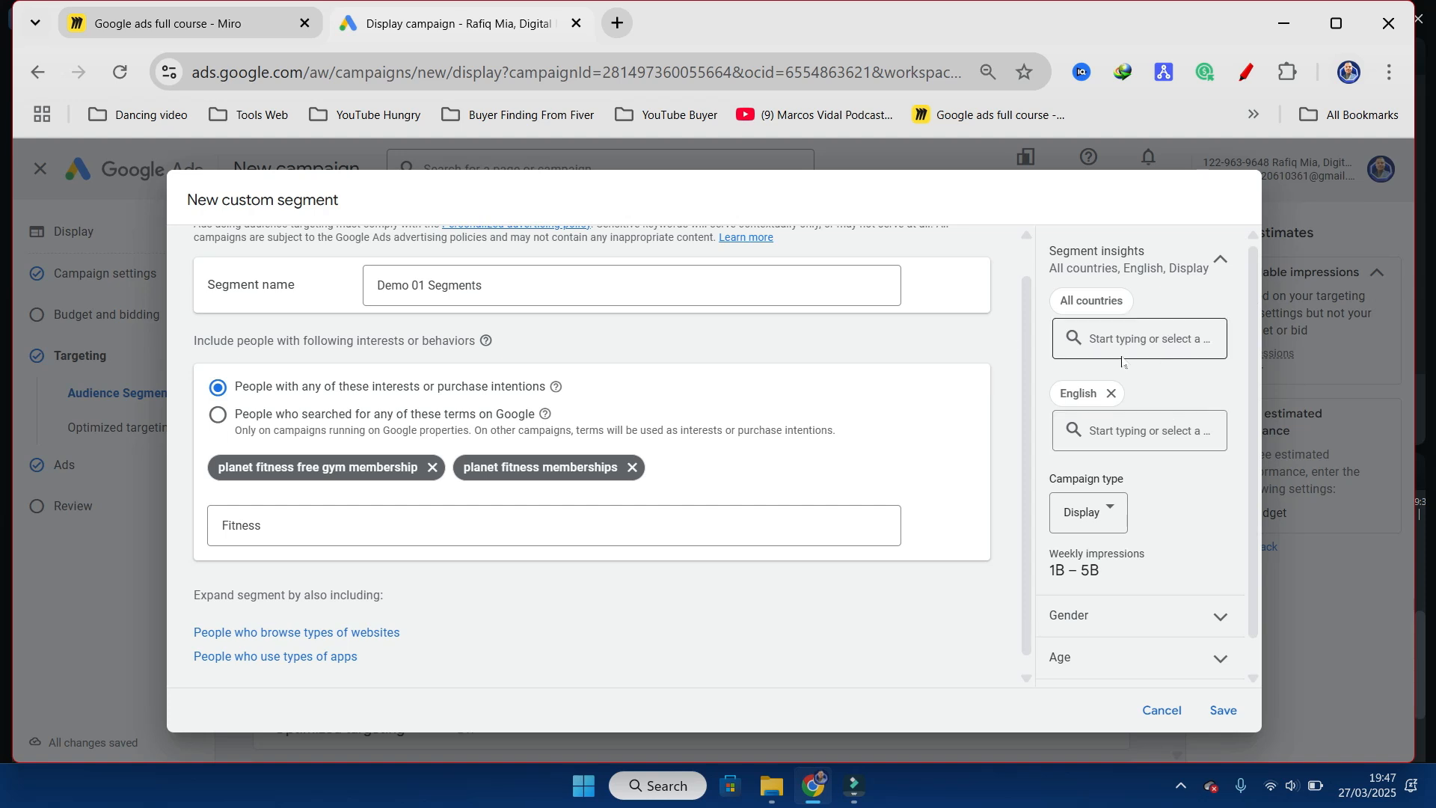
pyautogui.scroll(-2, 1136, 419)
pyautogui.scroll(2, 1159, 359)
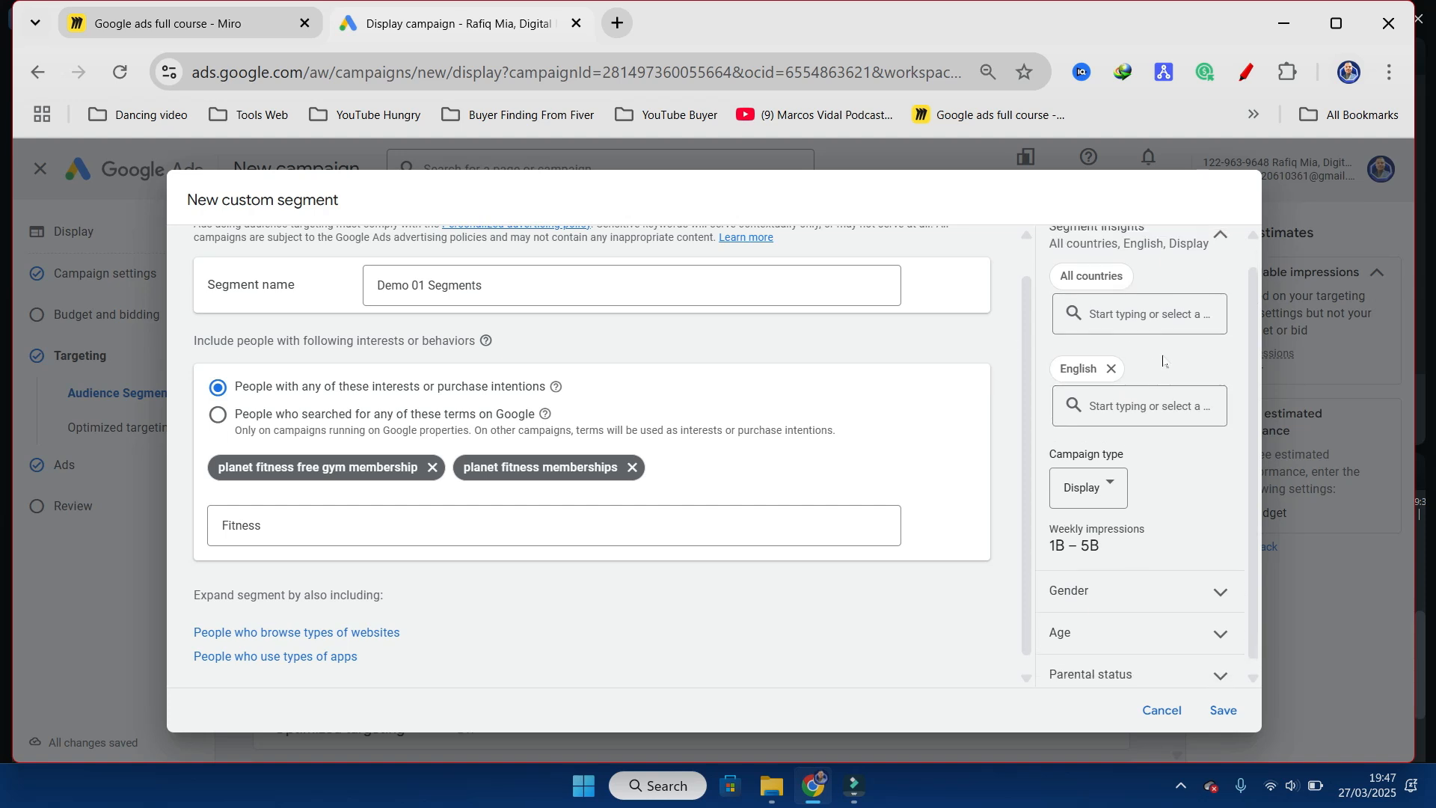
pyautogui.click(1222, 261)
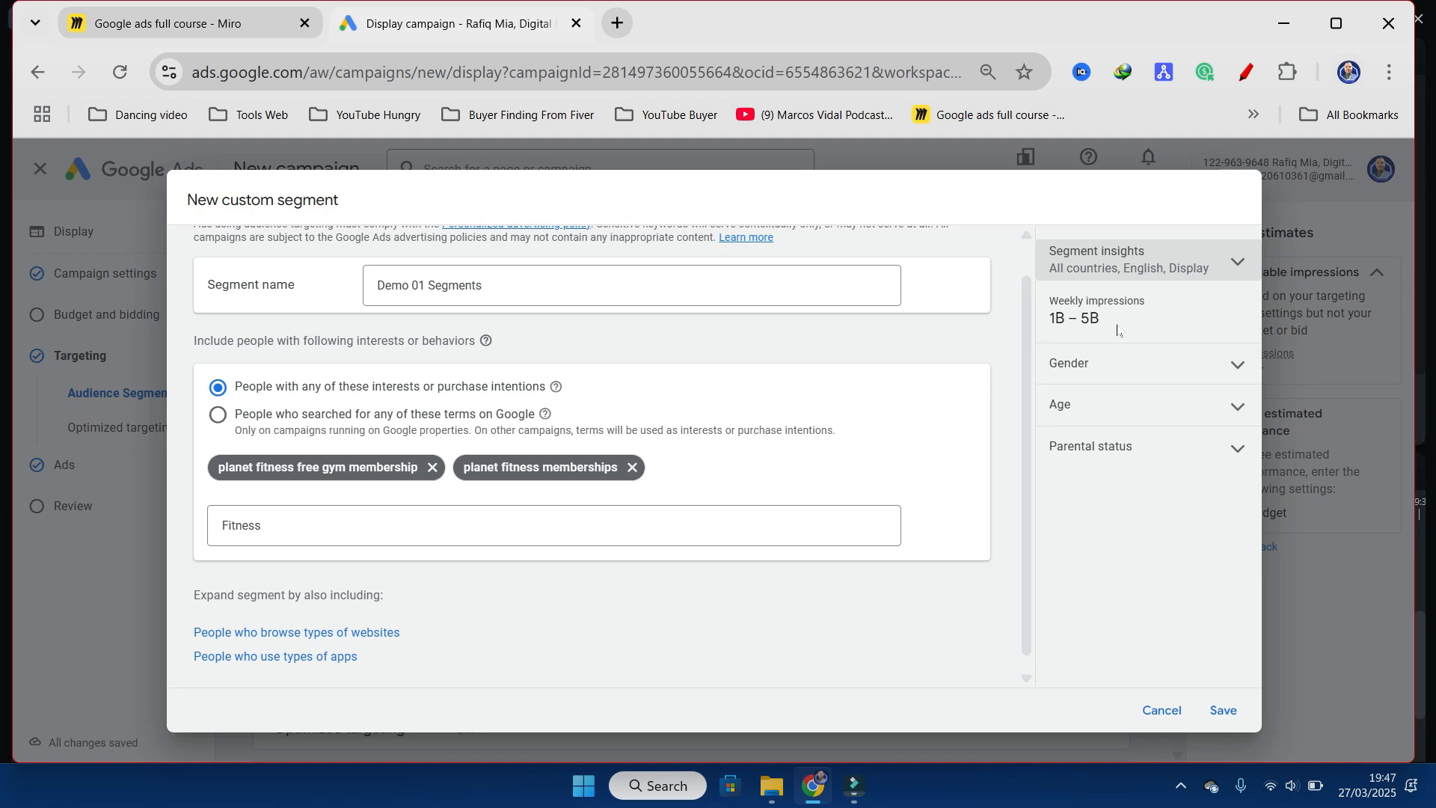
# Step: Set the segment insights' country to Bangladesh and view the updated estimates
pyautogui.click(1241, 264)
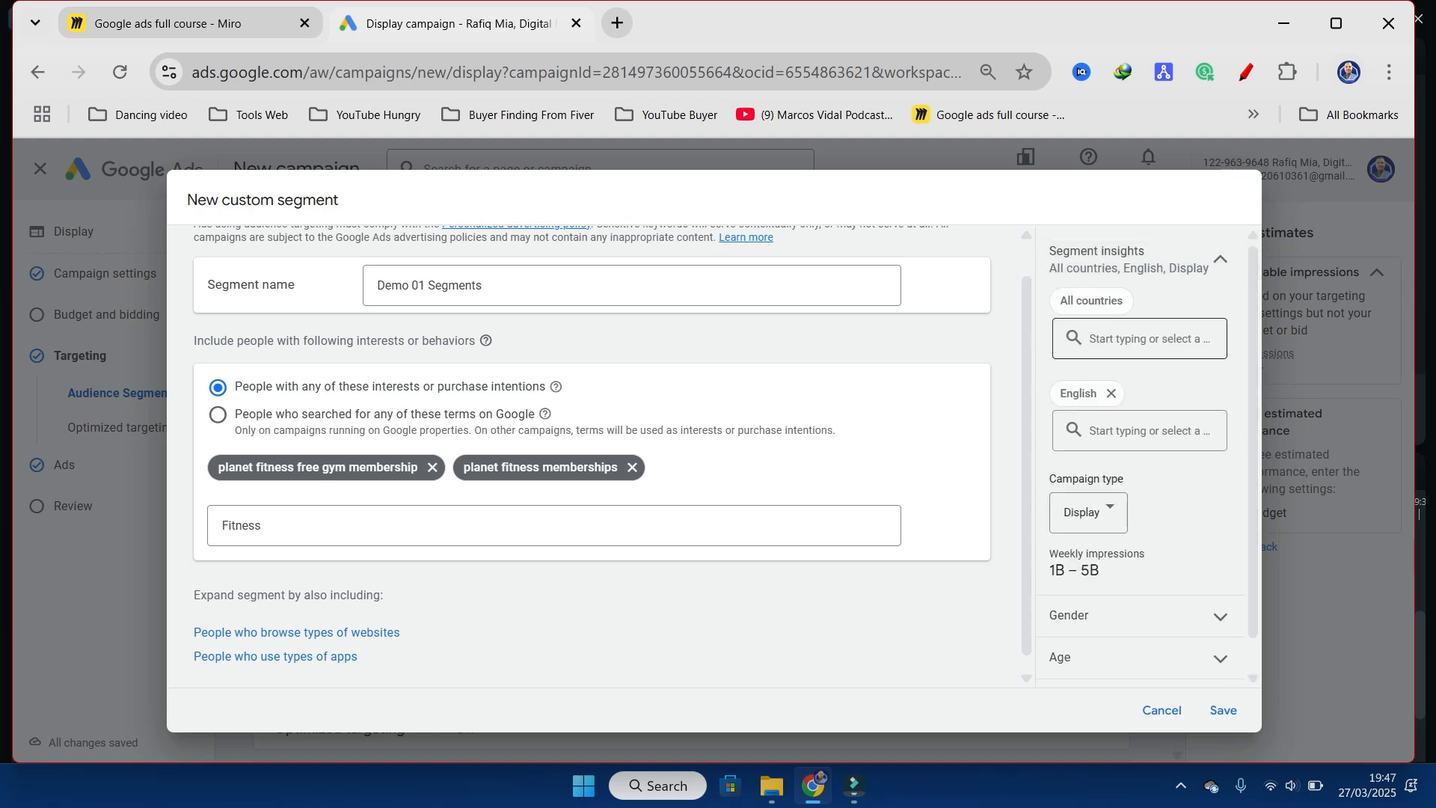
pyautogui.click(1124, 336)
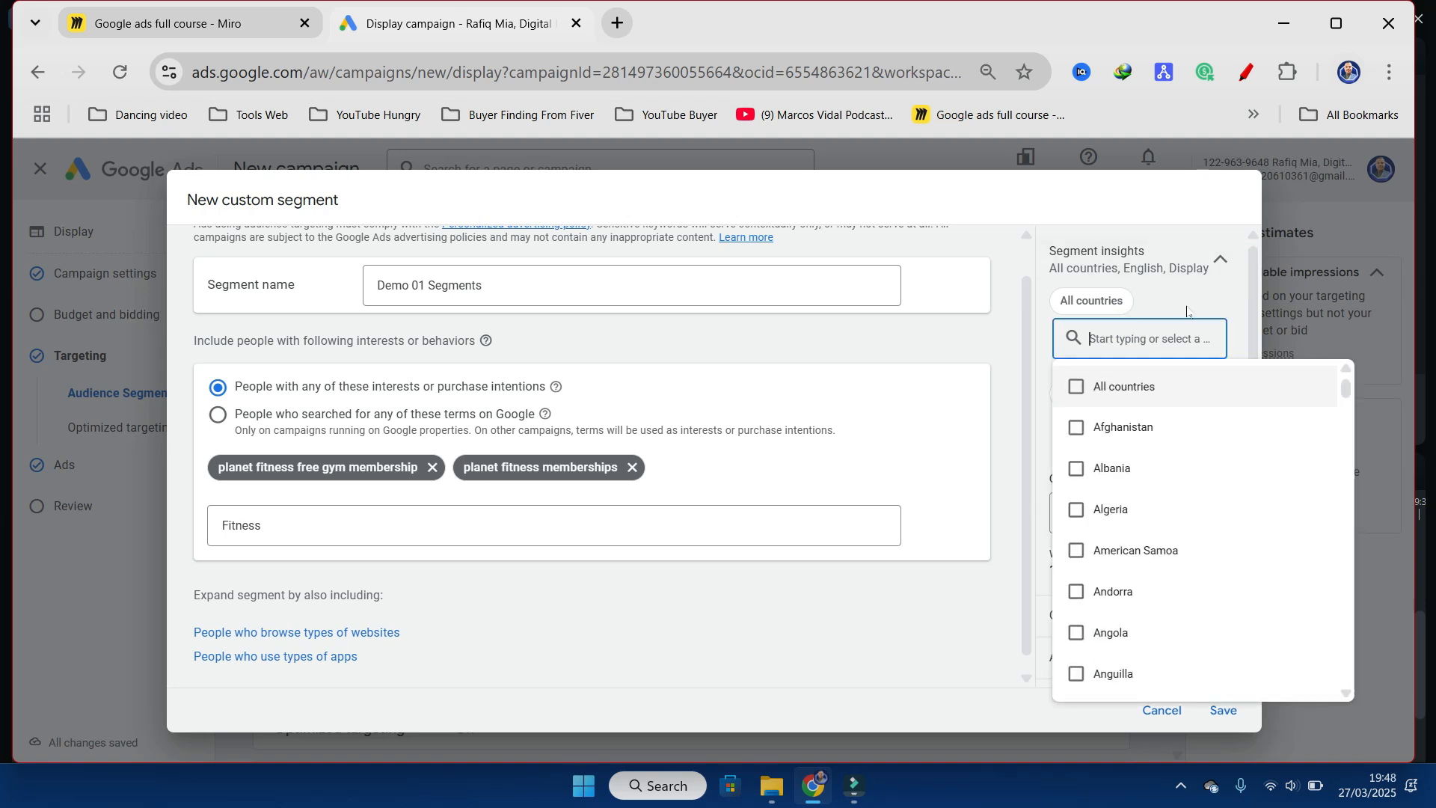
pyautogui.write('bang')
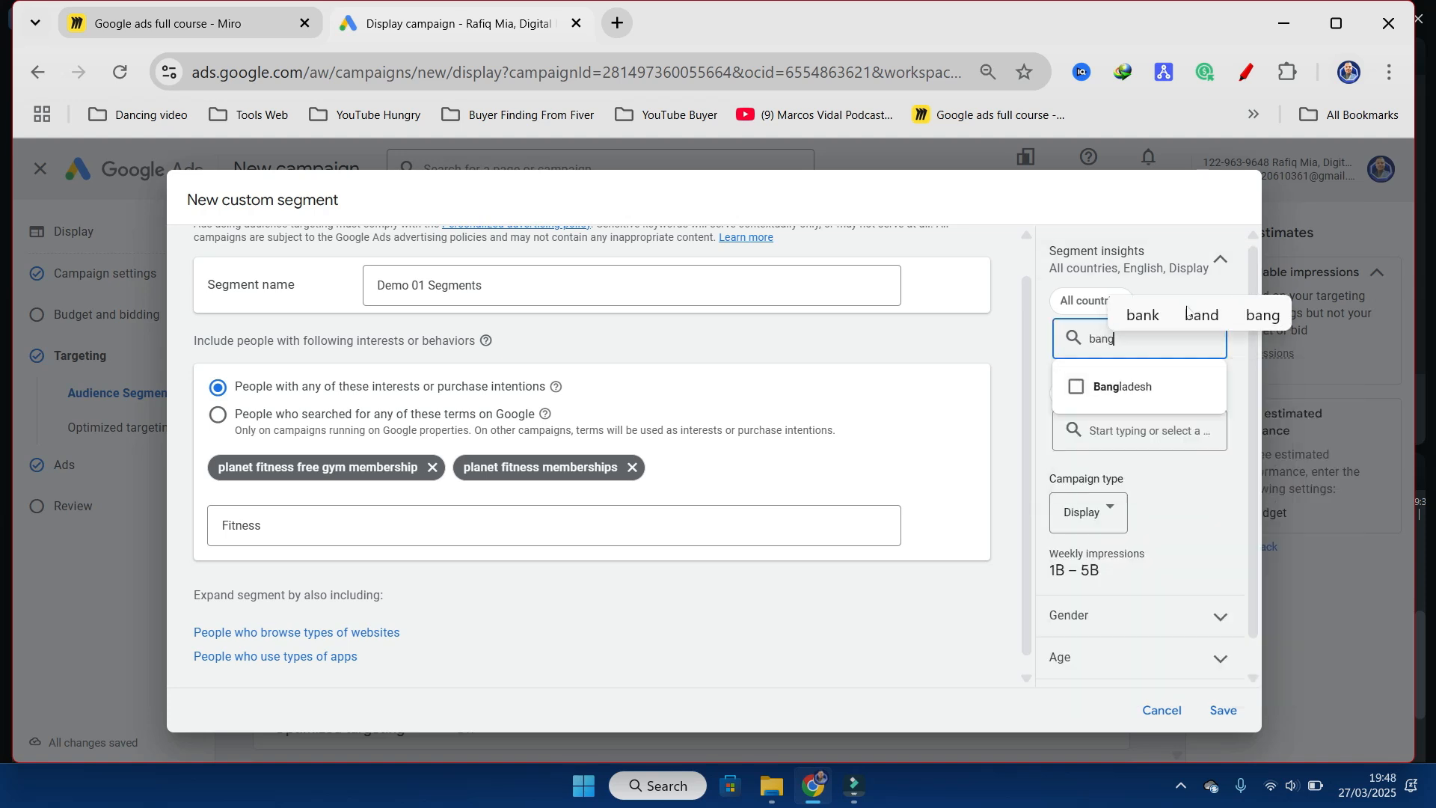
pyautogui.write('ladesh')
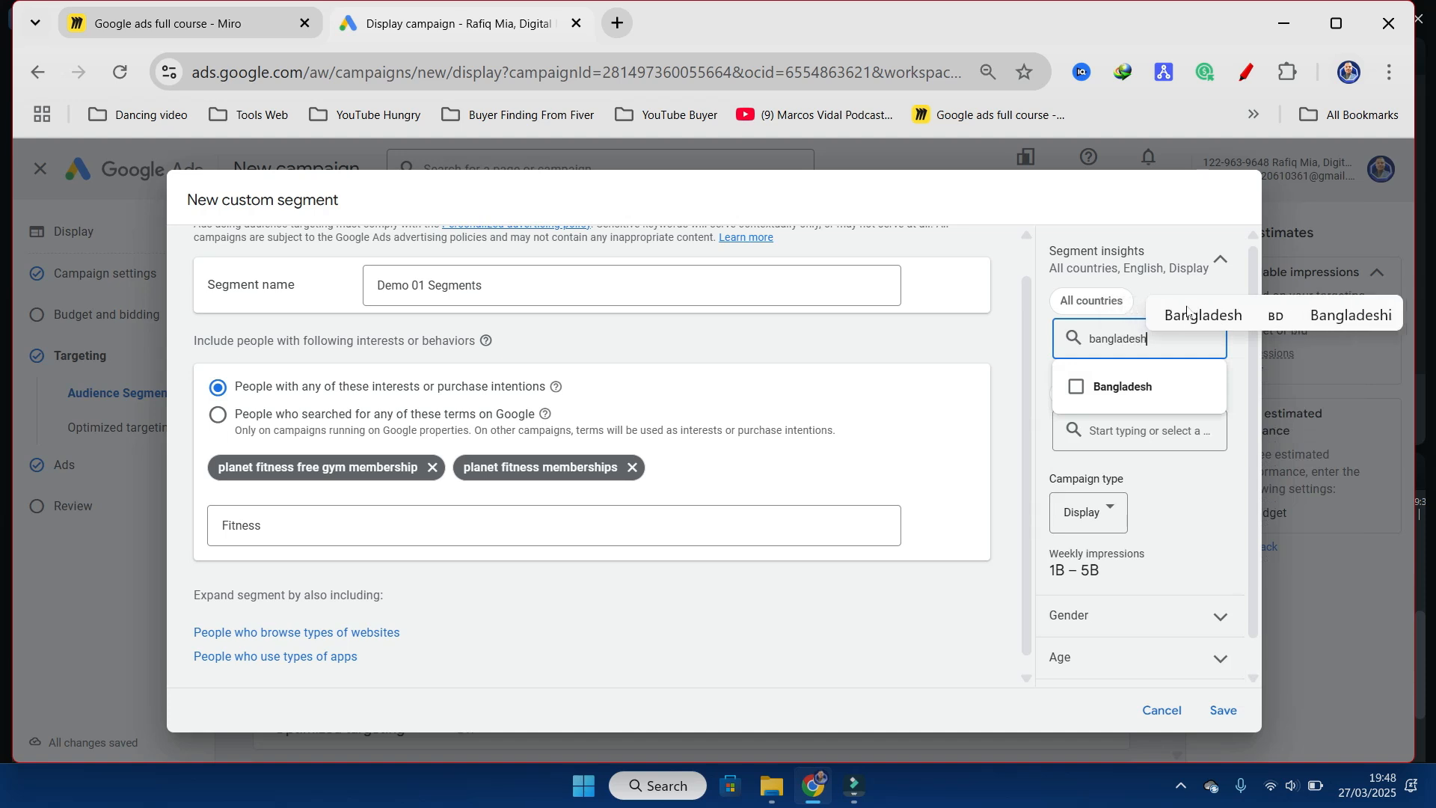
pyautogui.click(1083, 389)
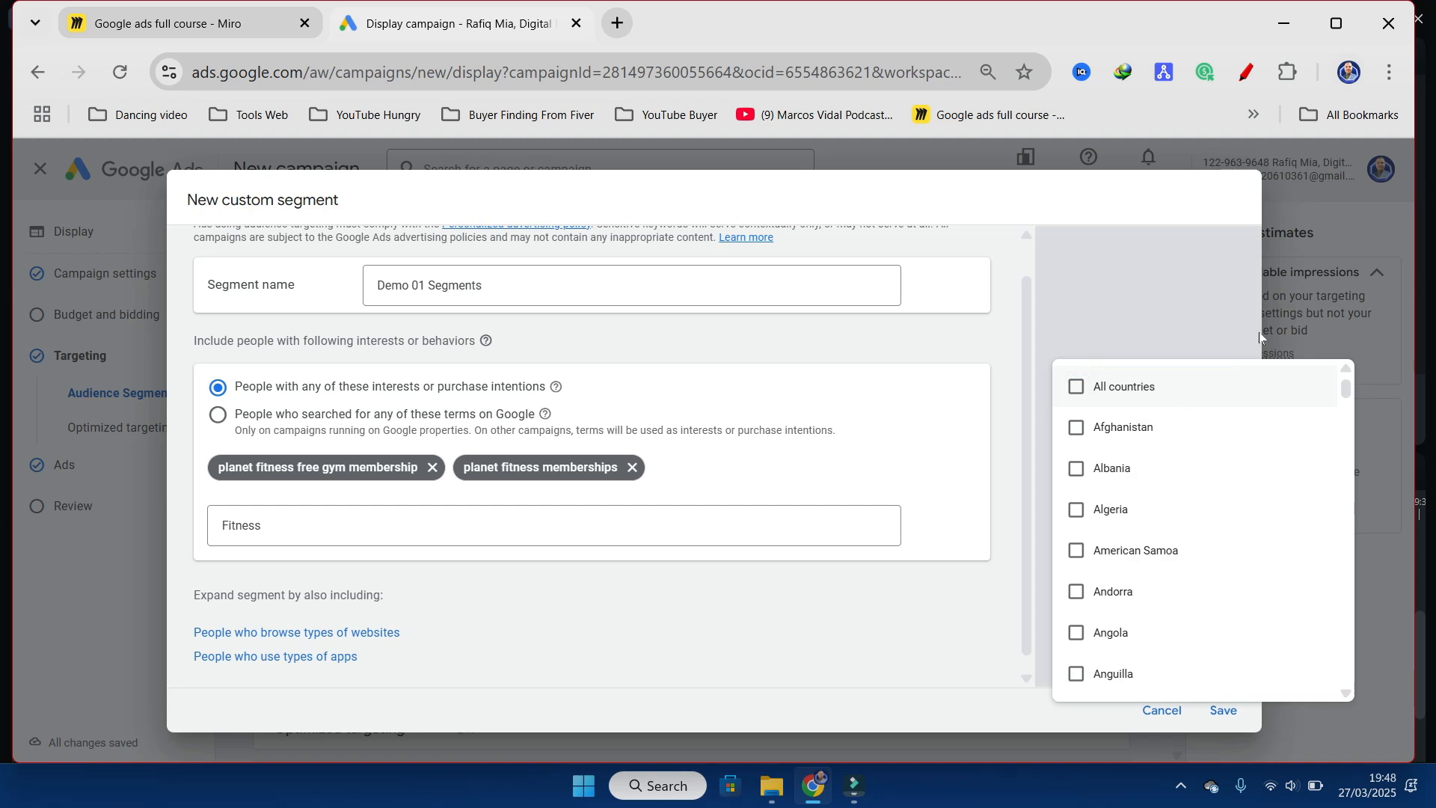
pyautogui.click(1238, 323)
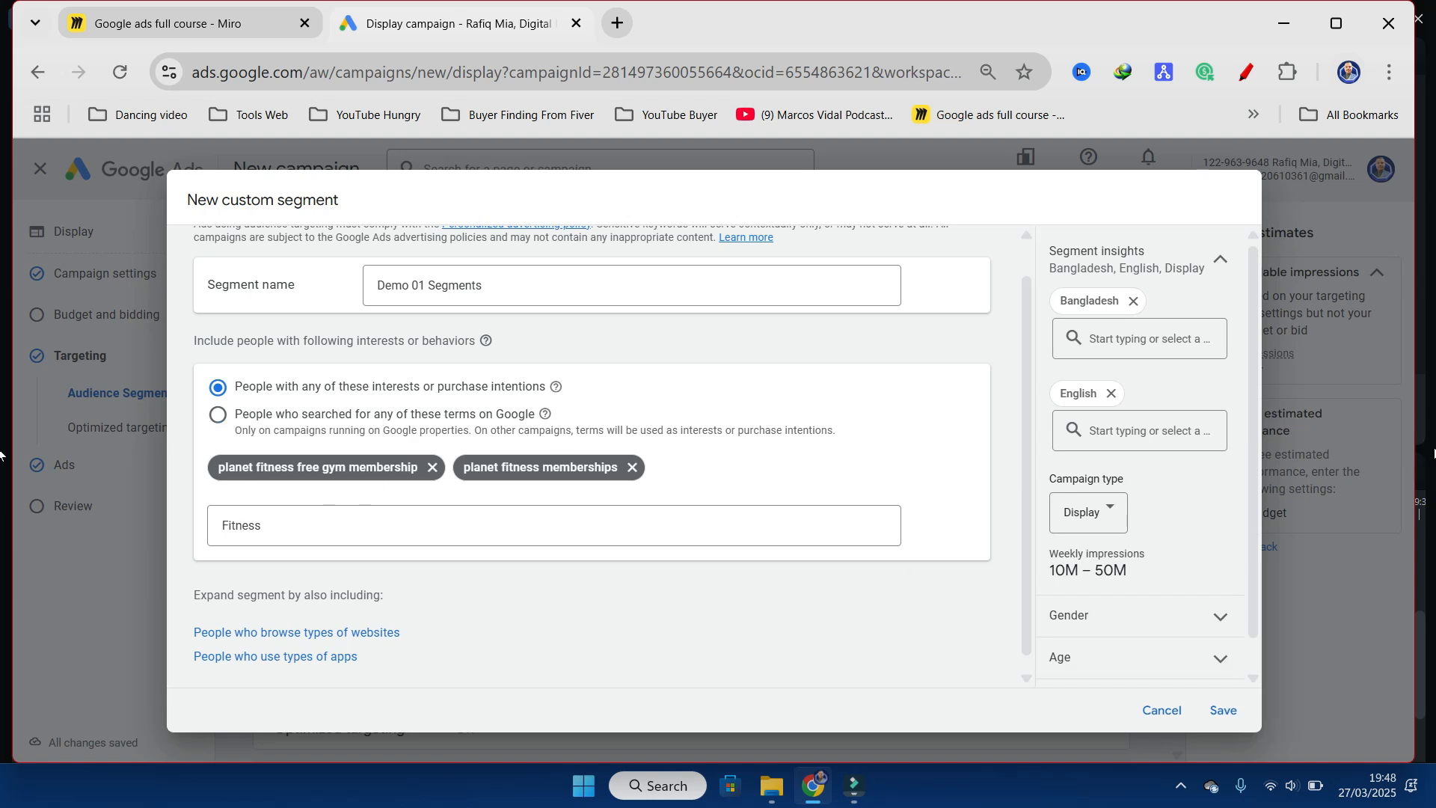
pyautogui.scroll(-1, 1120, 391)
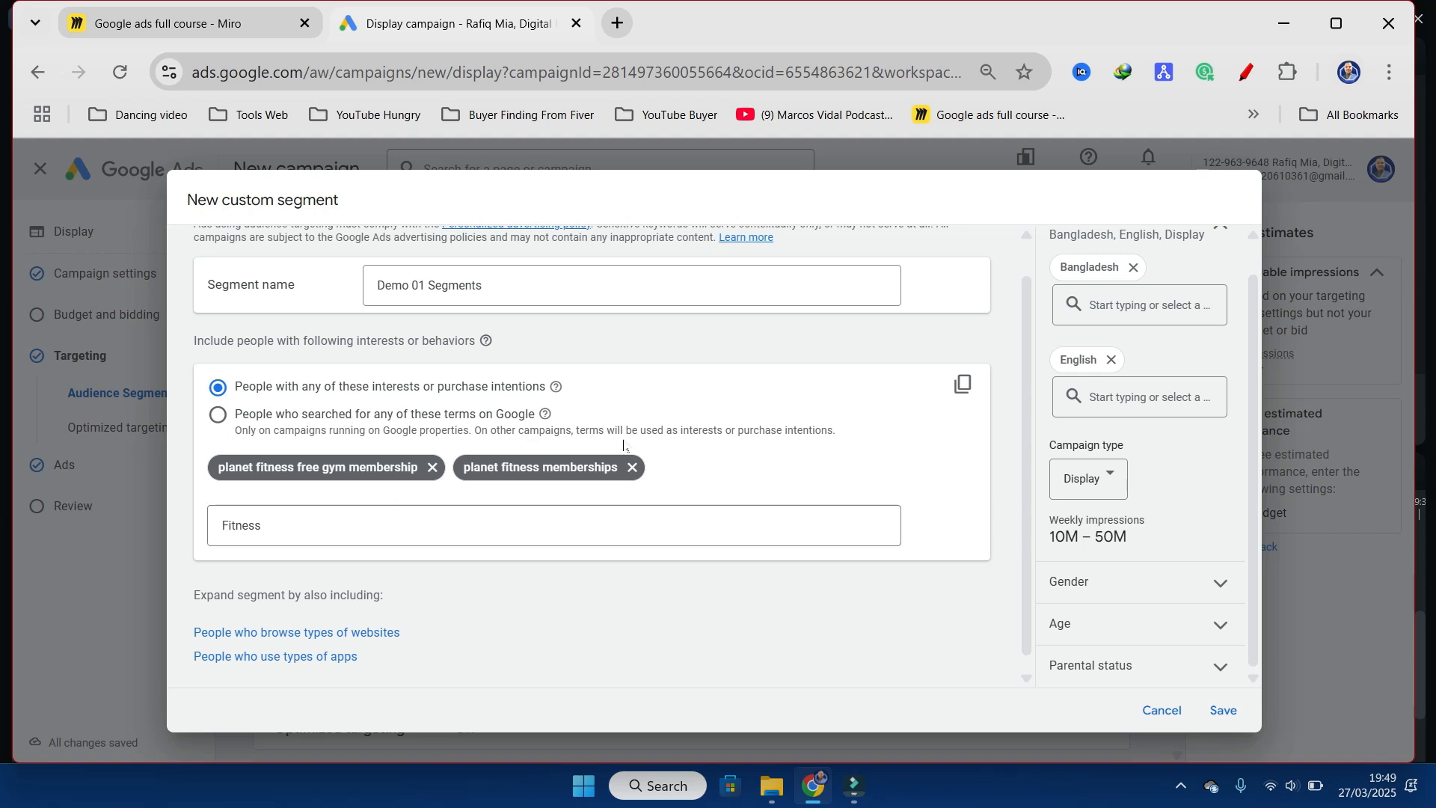
# Step: Examine the female and male audience shares in the segment insights for Bangladesh
pyautogui.click(1221, 585)
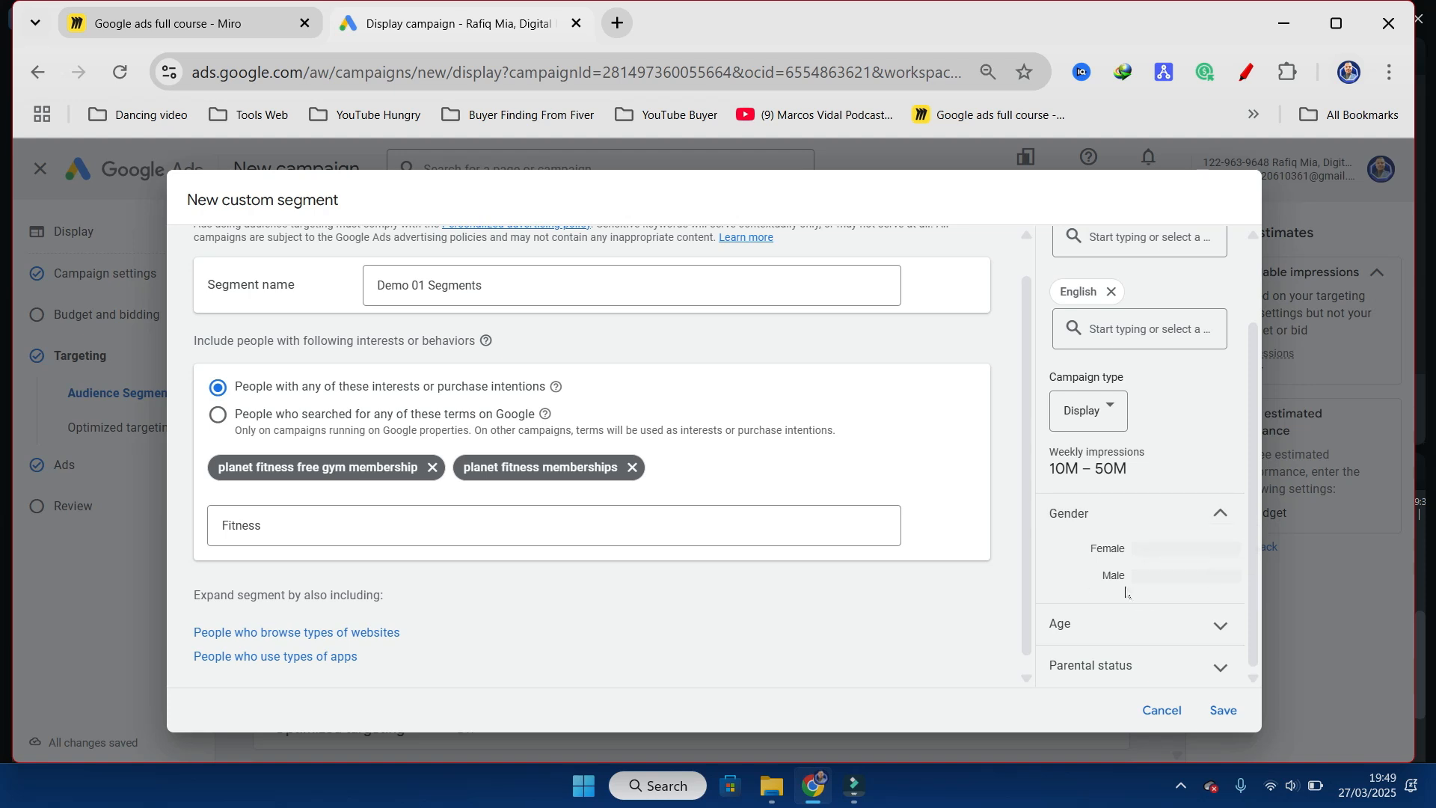
pyautogui.moveTo(1146, 550)
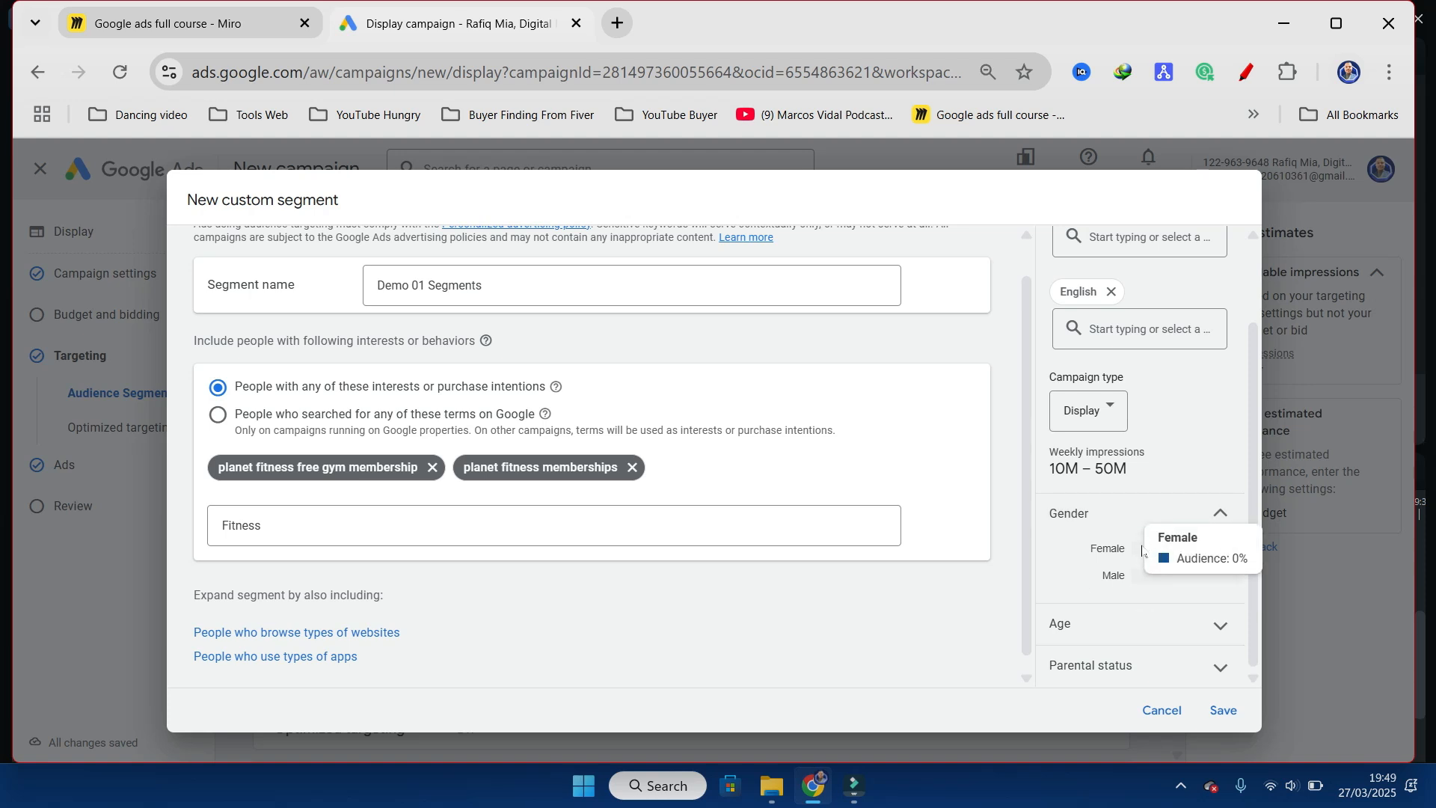
pyautogui.moveTo(1144, 576)
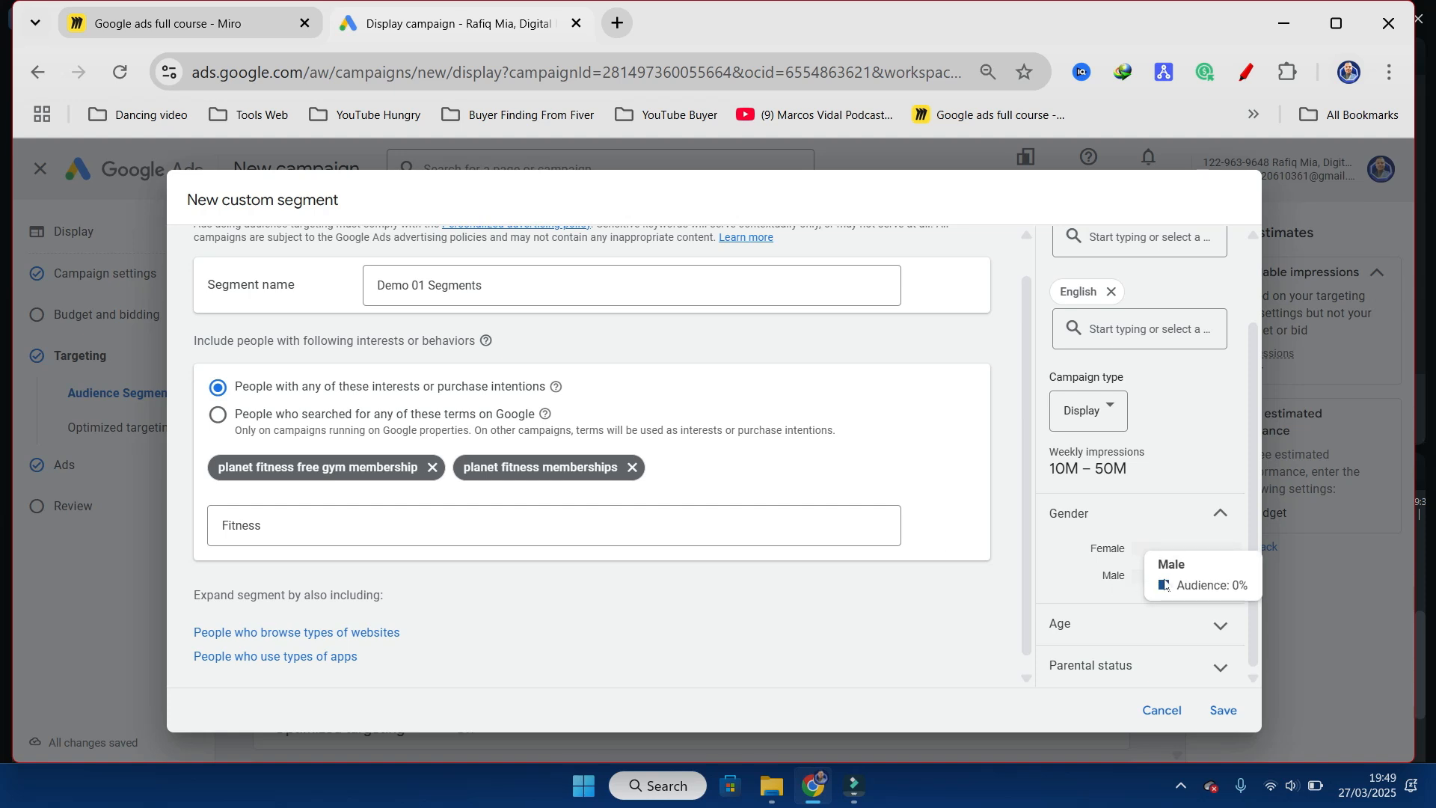
pyautogui.scroll(2, 1120, 404)
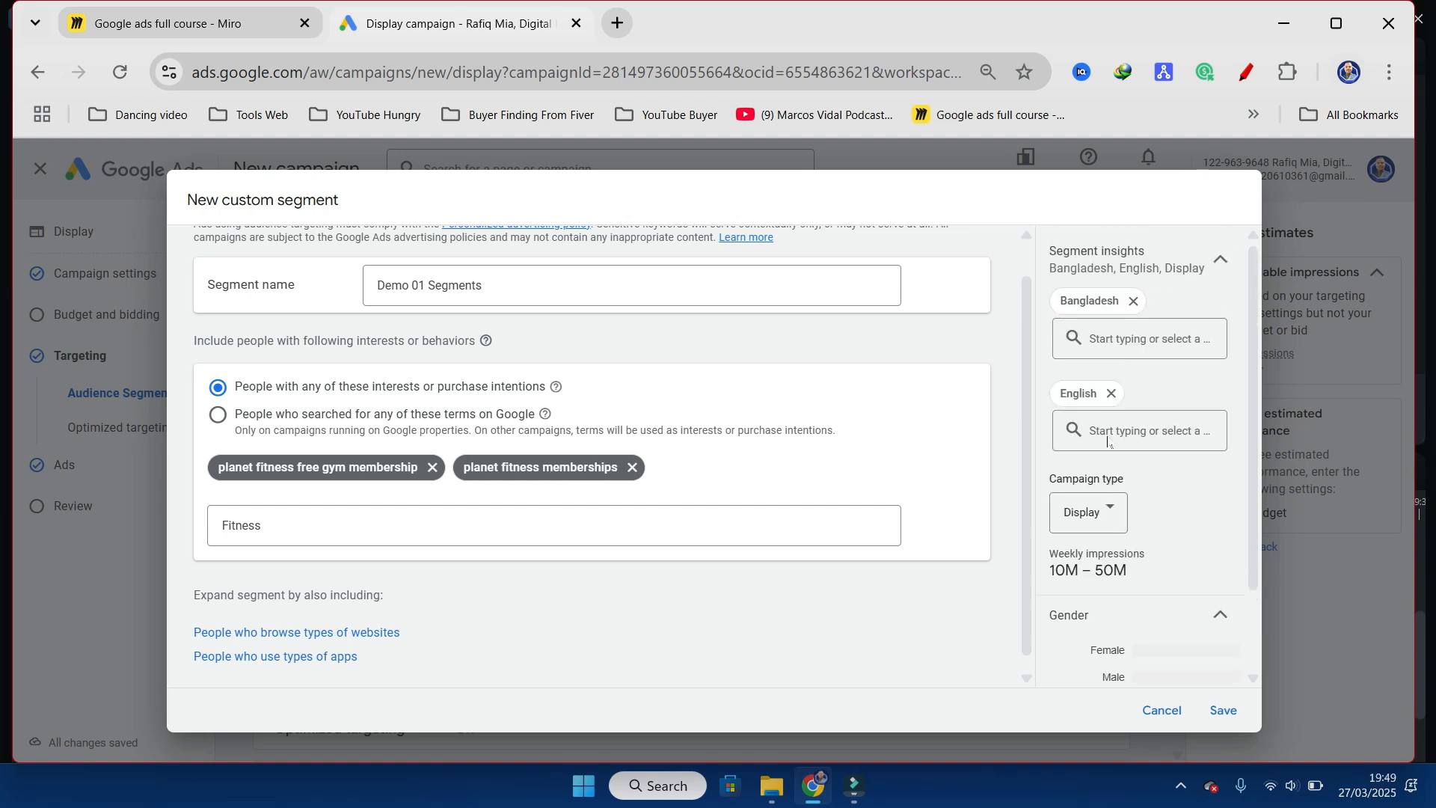
# Step: Remove the English language and Bangladesh country filters so the segment insights cover all languages and countries
pyautogui.click(1111, 394)
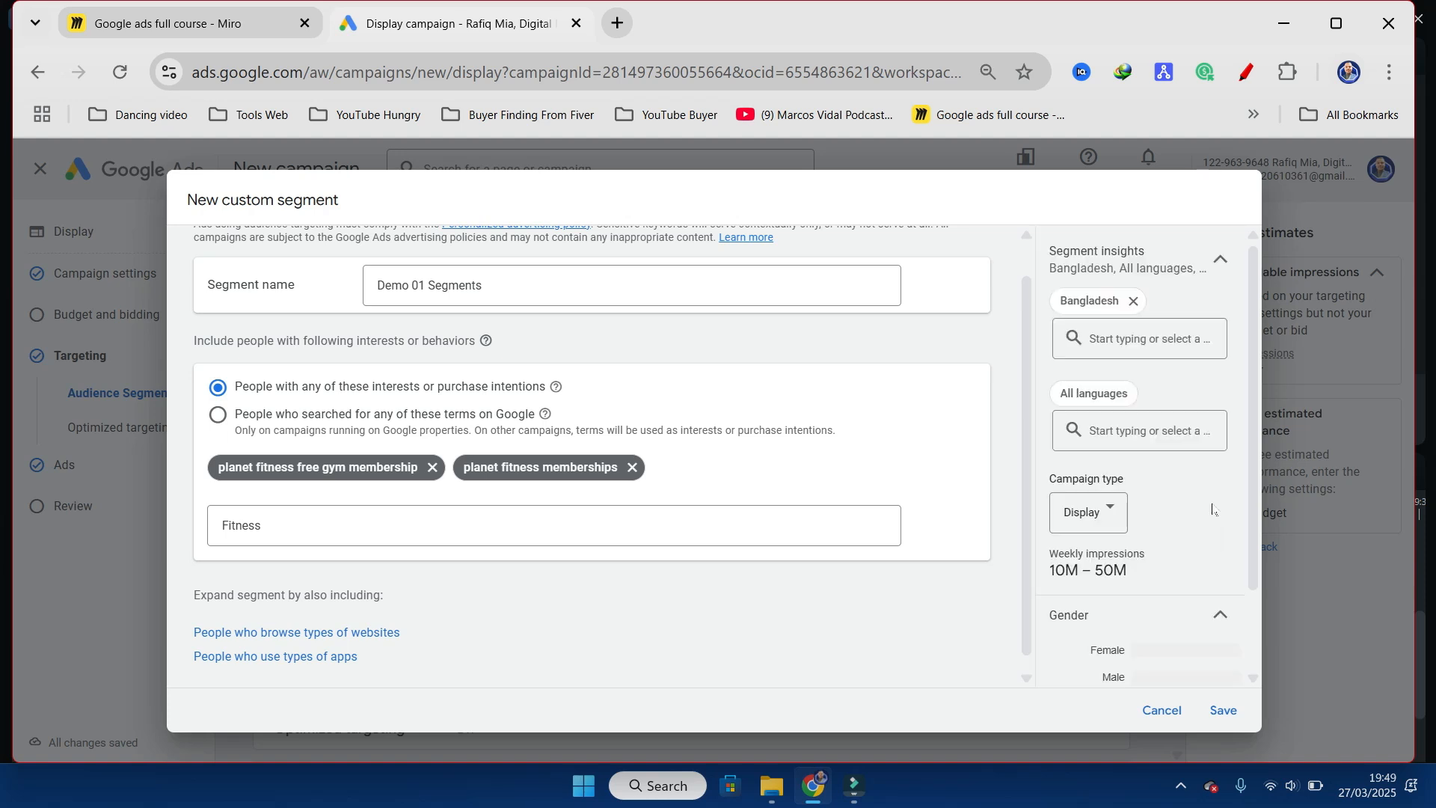
pyautogui.scroll(-2, 1213, 509)
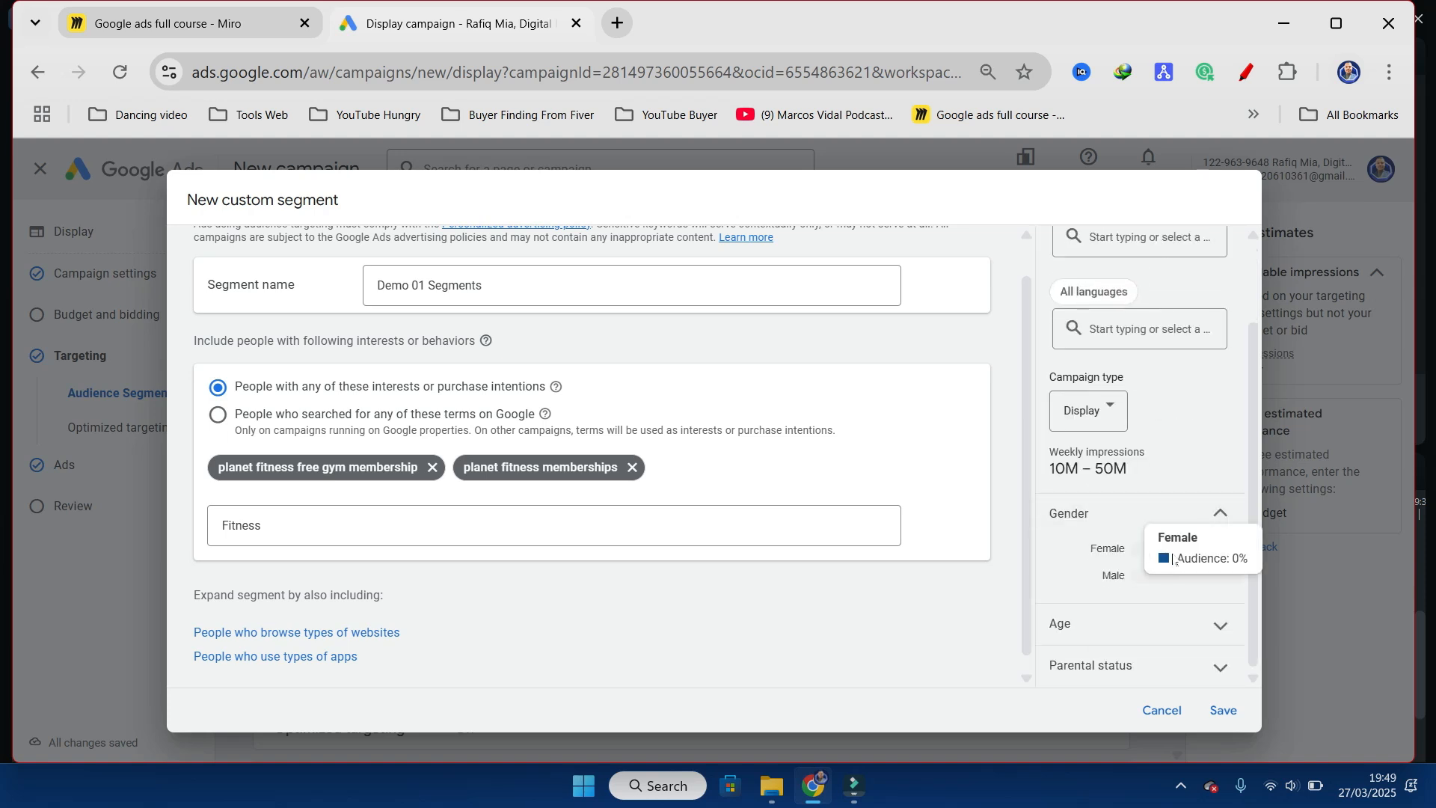
pyautogui.scroll(3, 1143, 329)
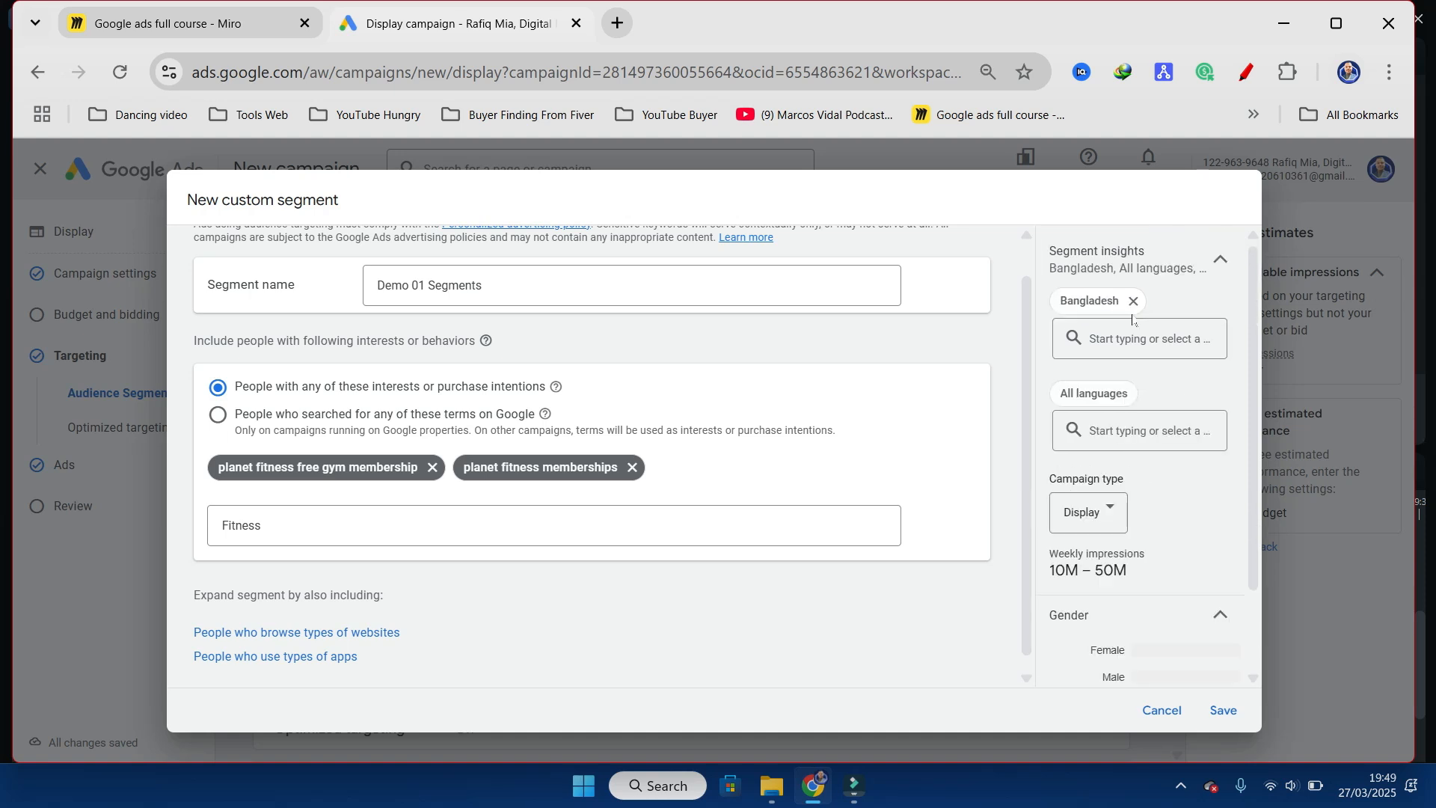
pyautogui.click(1134, 302)
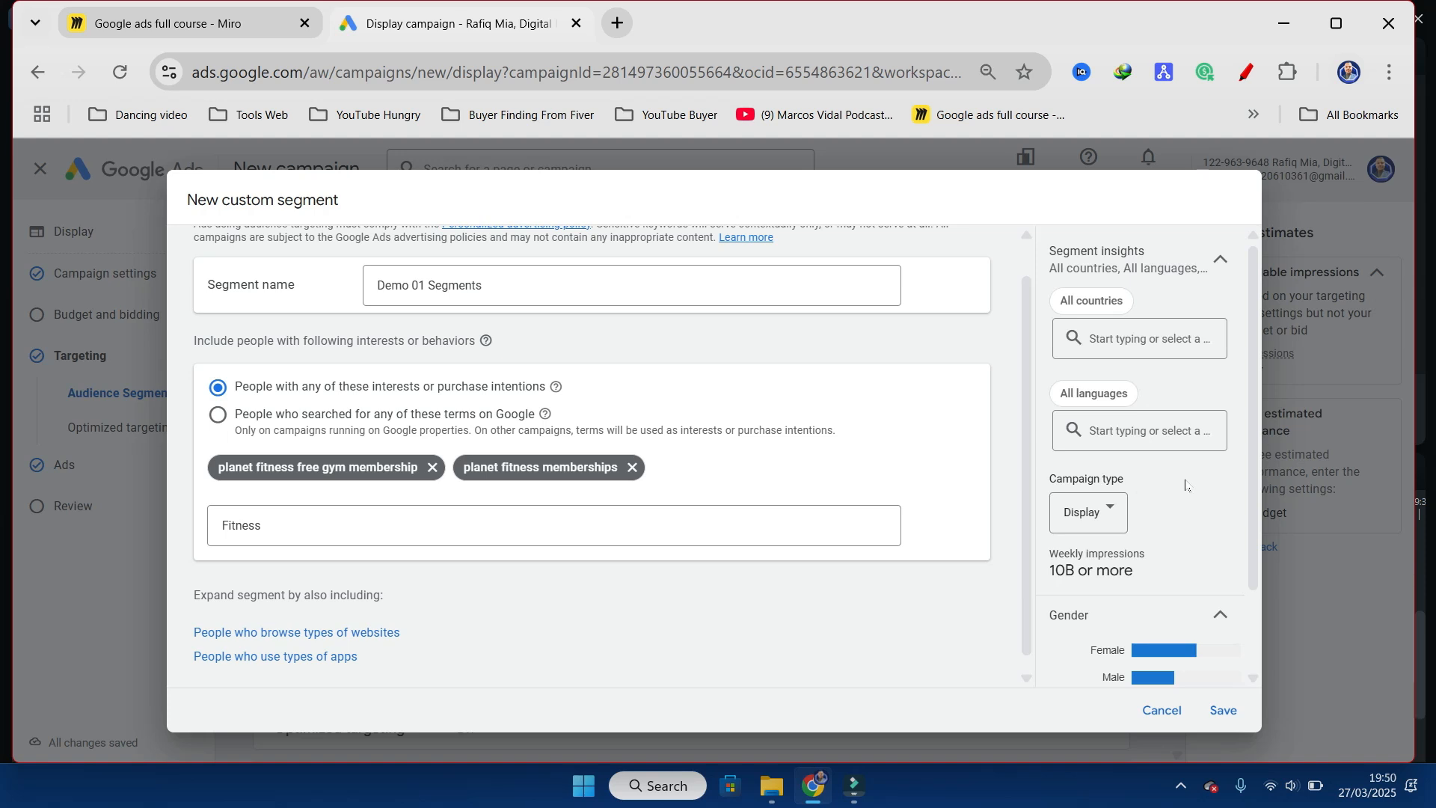
# Step: Examine the weekly impressions and the female and male audience shares across all countries and languages
pyautogui.scroll(-1, 1166, 468)
pyautogui.scroll(1, 1167, 468)
pyautogui.scroll(-1, 1193, 532)
pyautogui.moveTo(1157, 547)
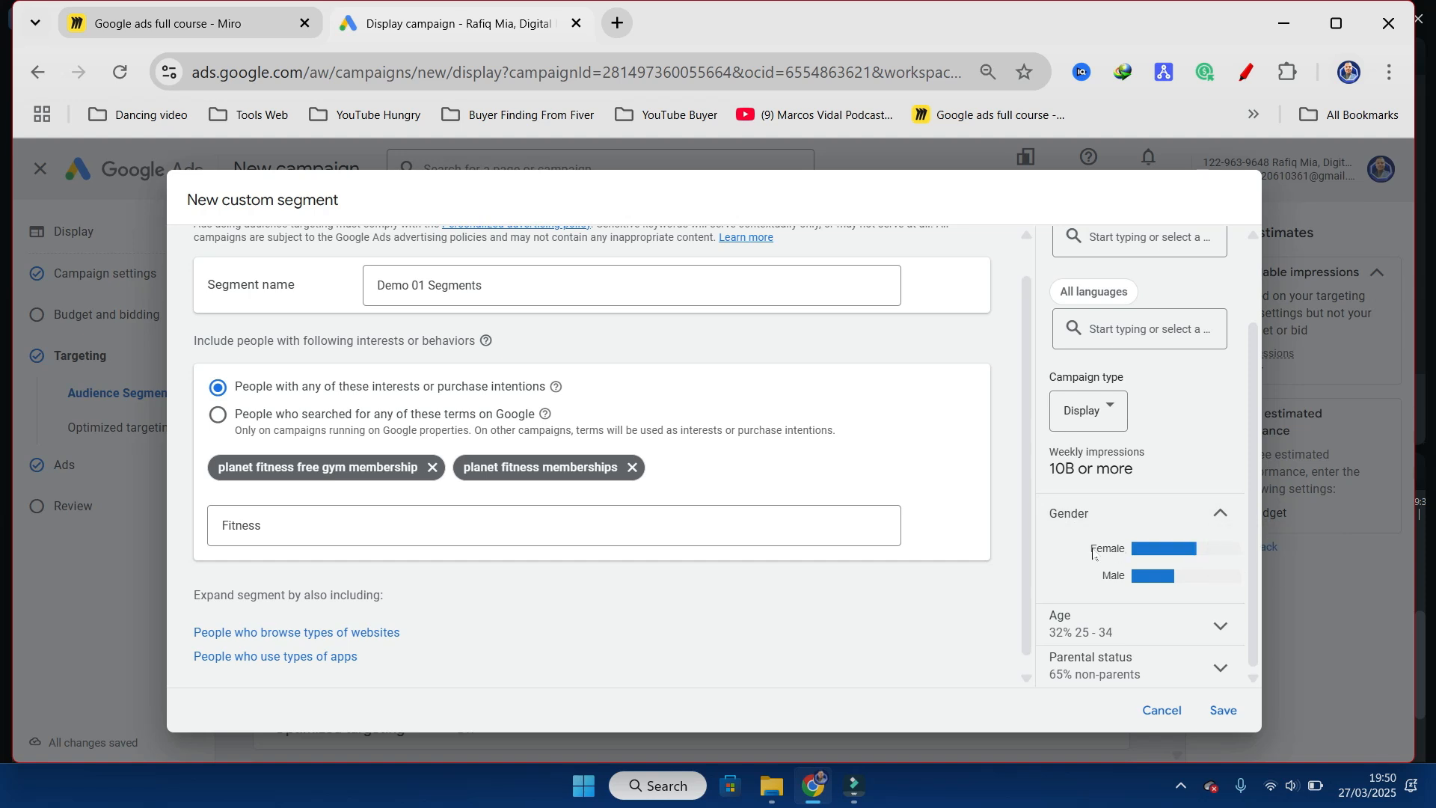
pyautogui.moveTo(1195, 554)
pyautogui.moveTo(1173, 583)
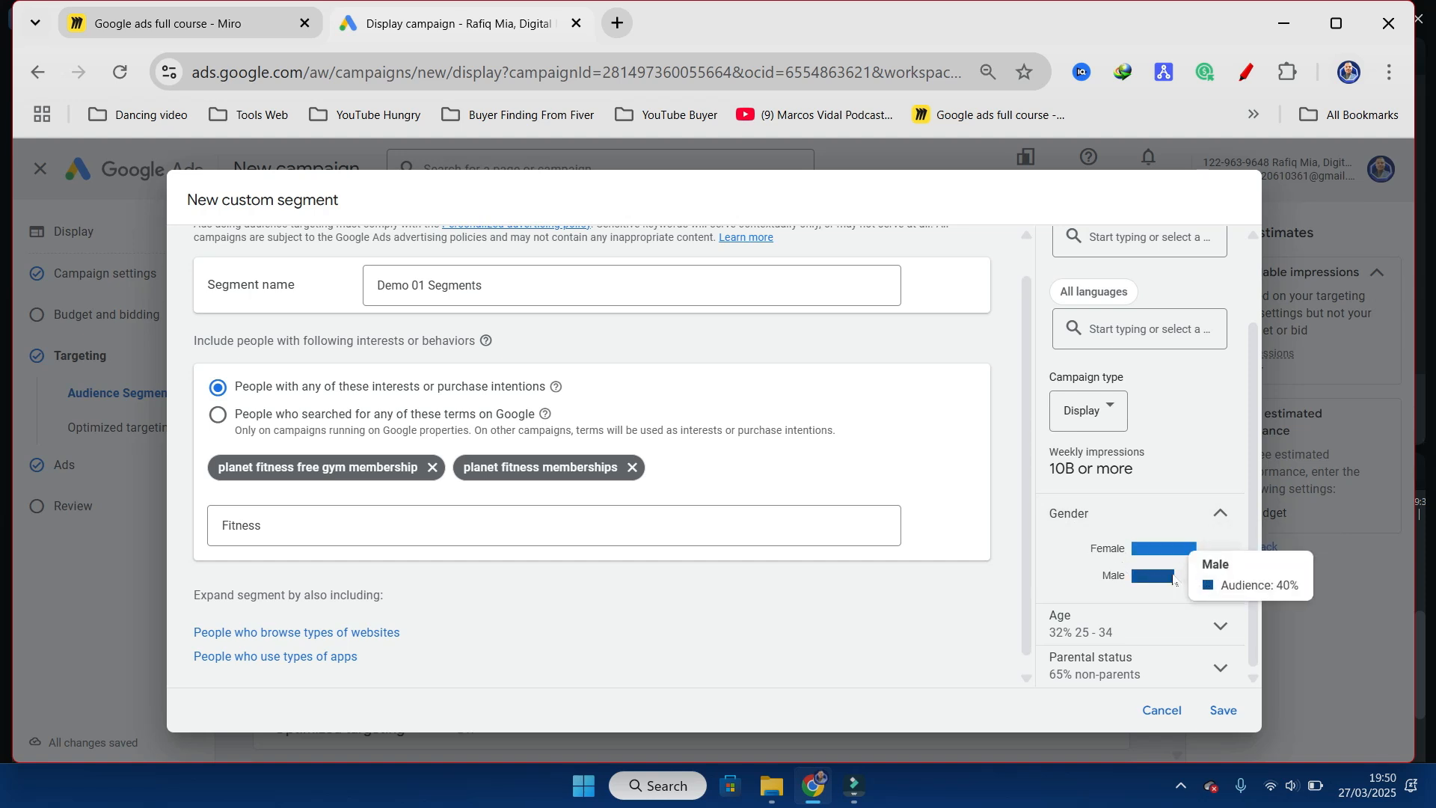
# Step: Examine the age group breakdown and parental status in the segment insights, leaving the parental status details collapsed
pyautogui.click(1220, 626)
pyautogui.scroll(-2, 1197, 568)
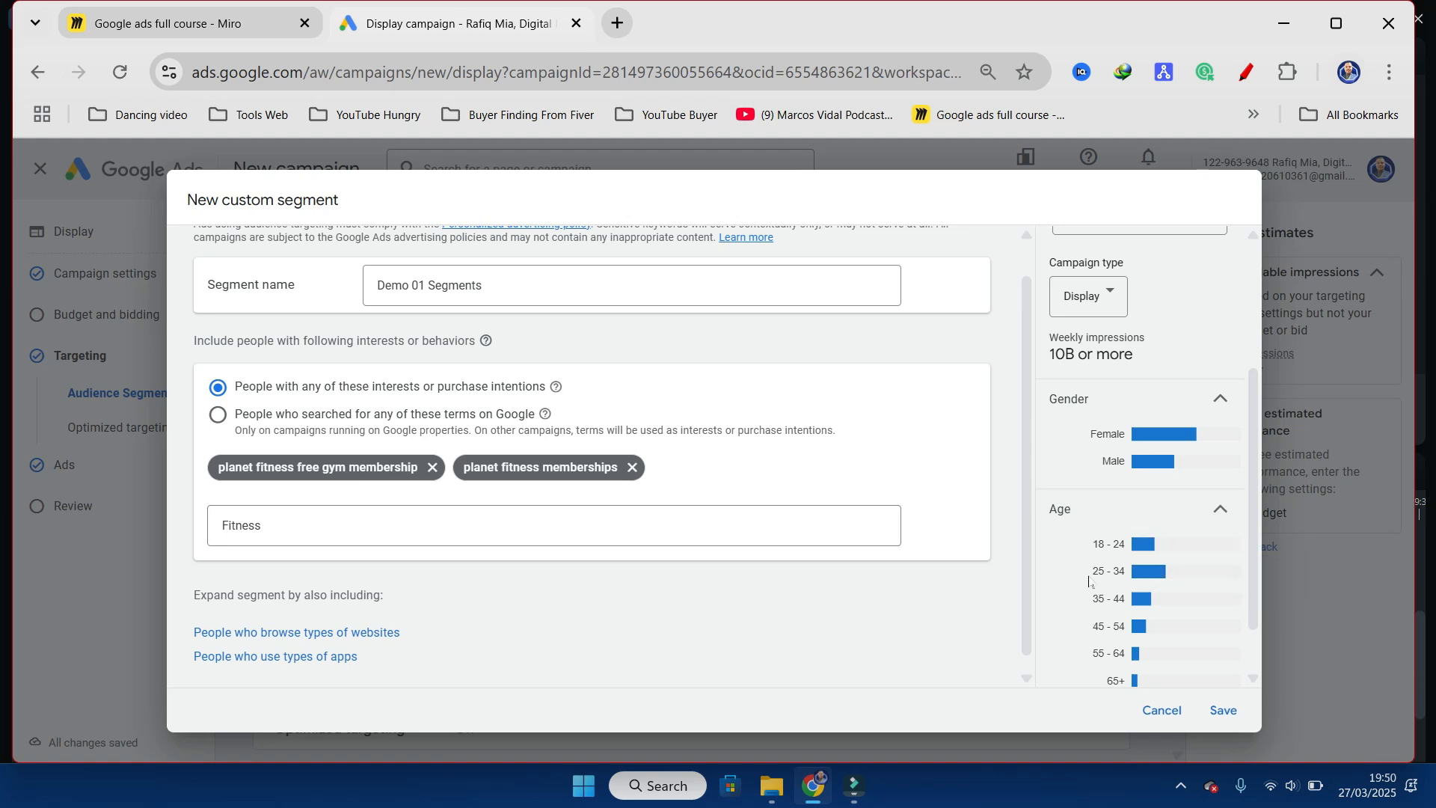
pyautogui.moveTo(1154, 585)
pyautogui.scroll(-1, 1139, 517)
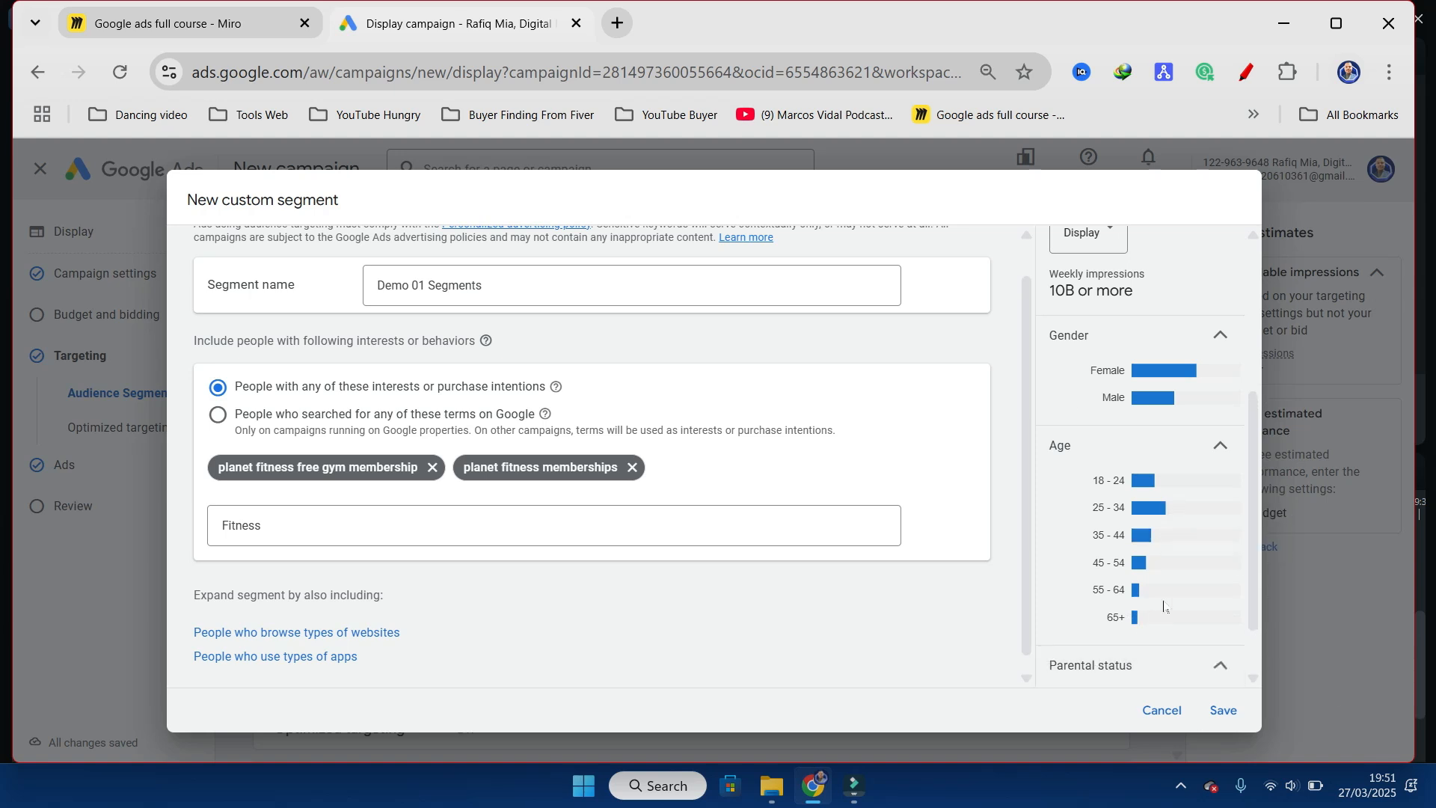
pyautogui.click(1219, 667)
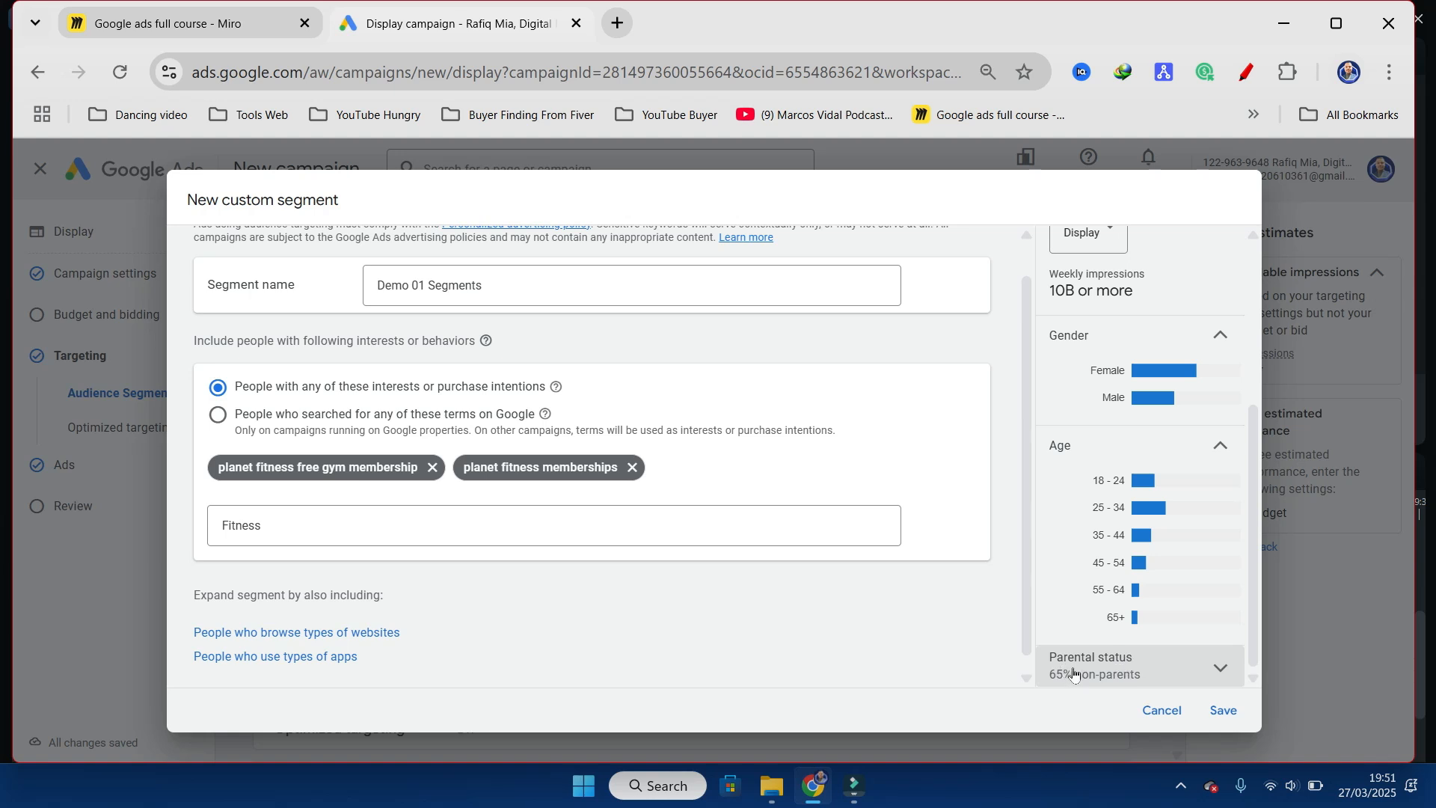
pyautogui.moveTo(1153, 634)
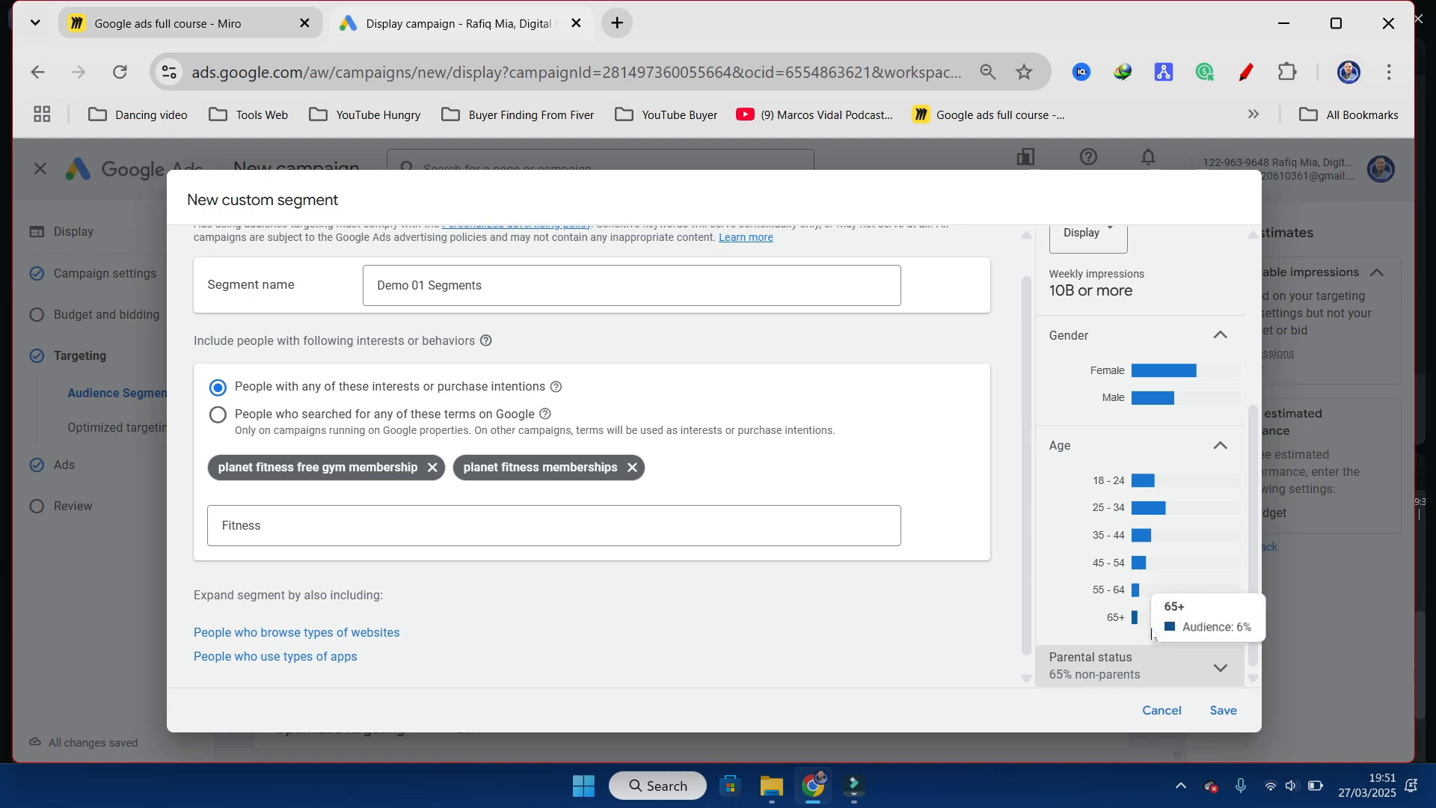
# Step: Collapse the country, language and campaign type filters and review the remaining impression and demographic estimates
pyautogui.scroll(3, 1148, 625)
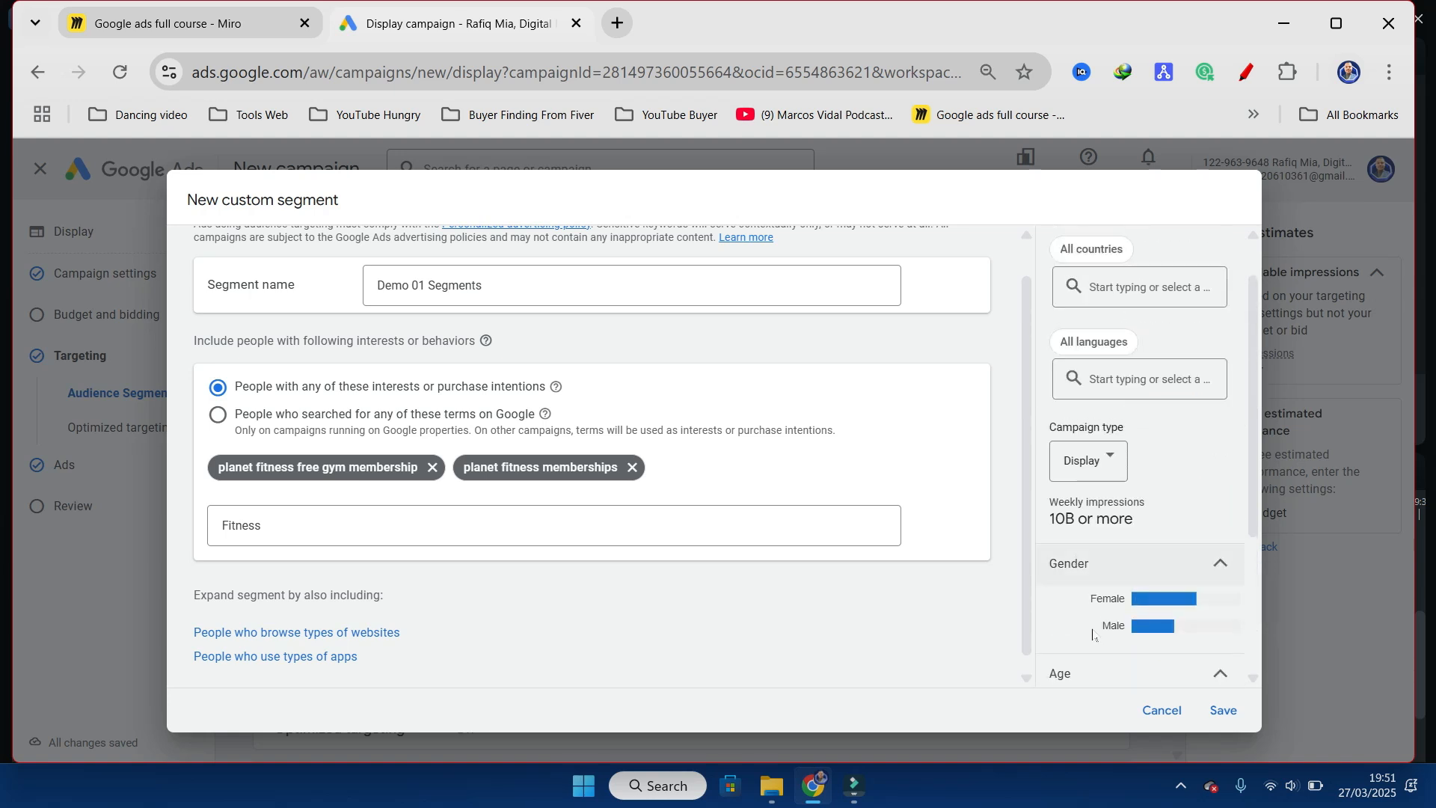
pyautogui.scroll(1, 1094, 634)
pyautogui.click(1219, 263)
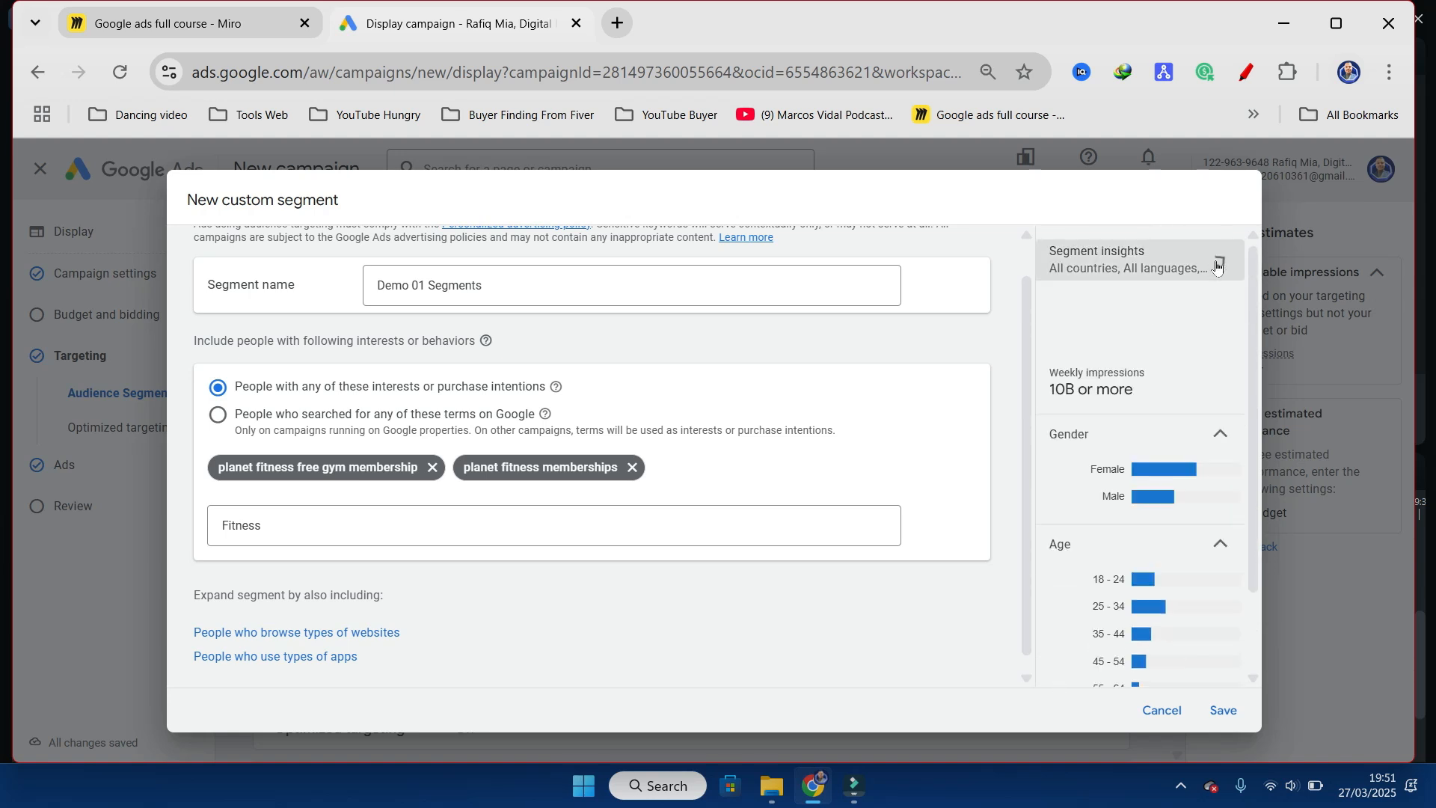
pyautogui.scroll(-1, 1060, 540)
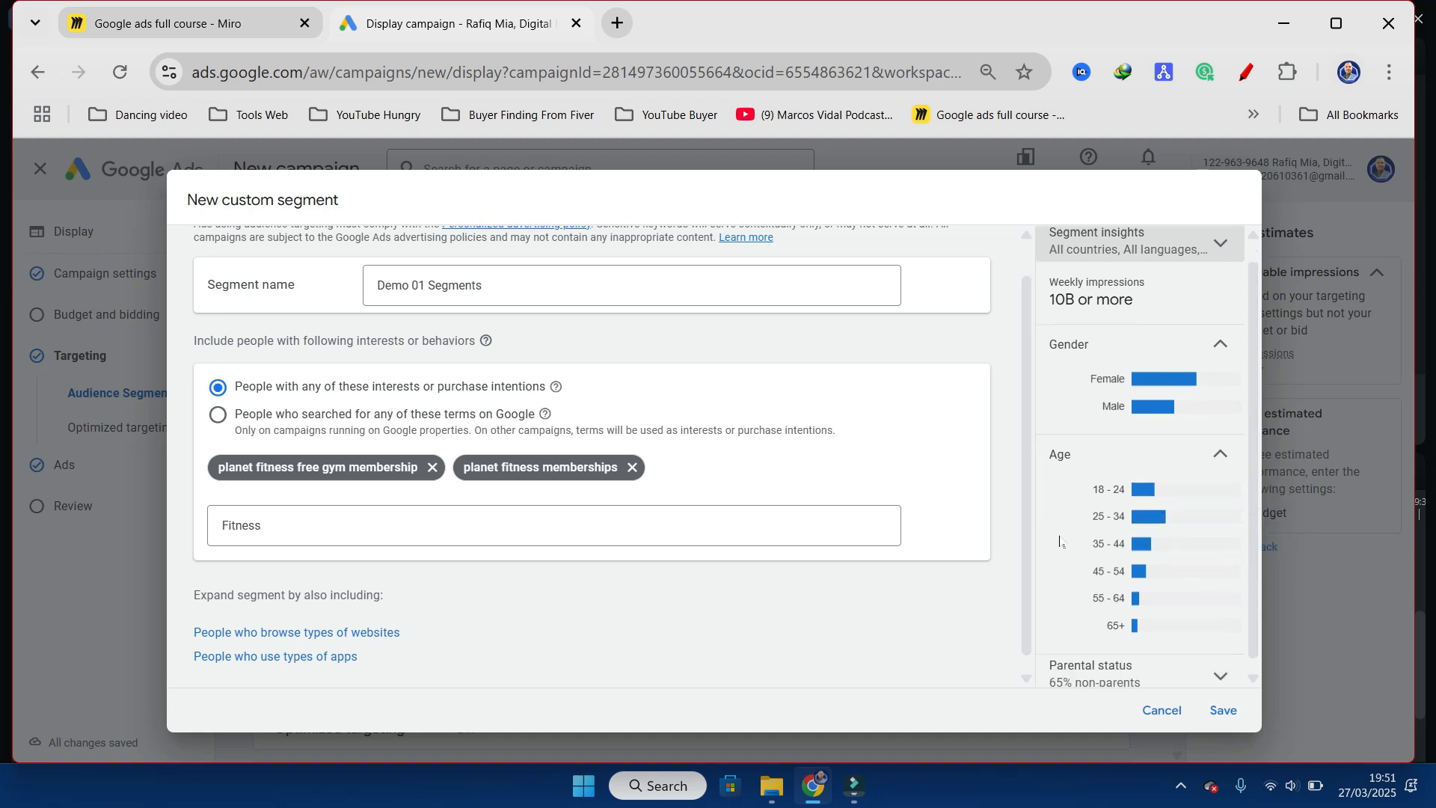
pyautogui.scroll(1, 1070, 558)
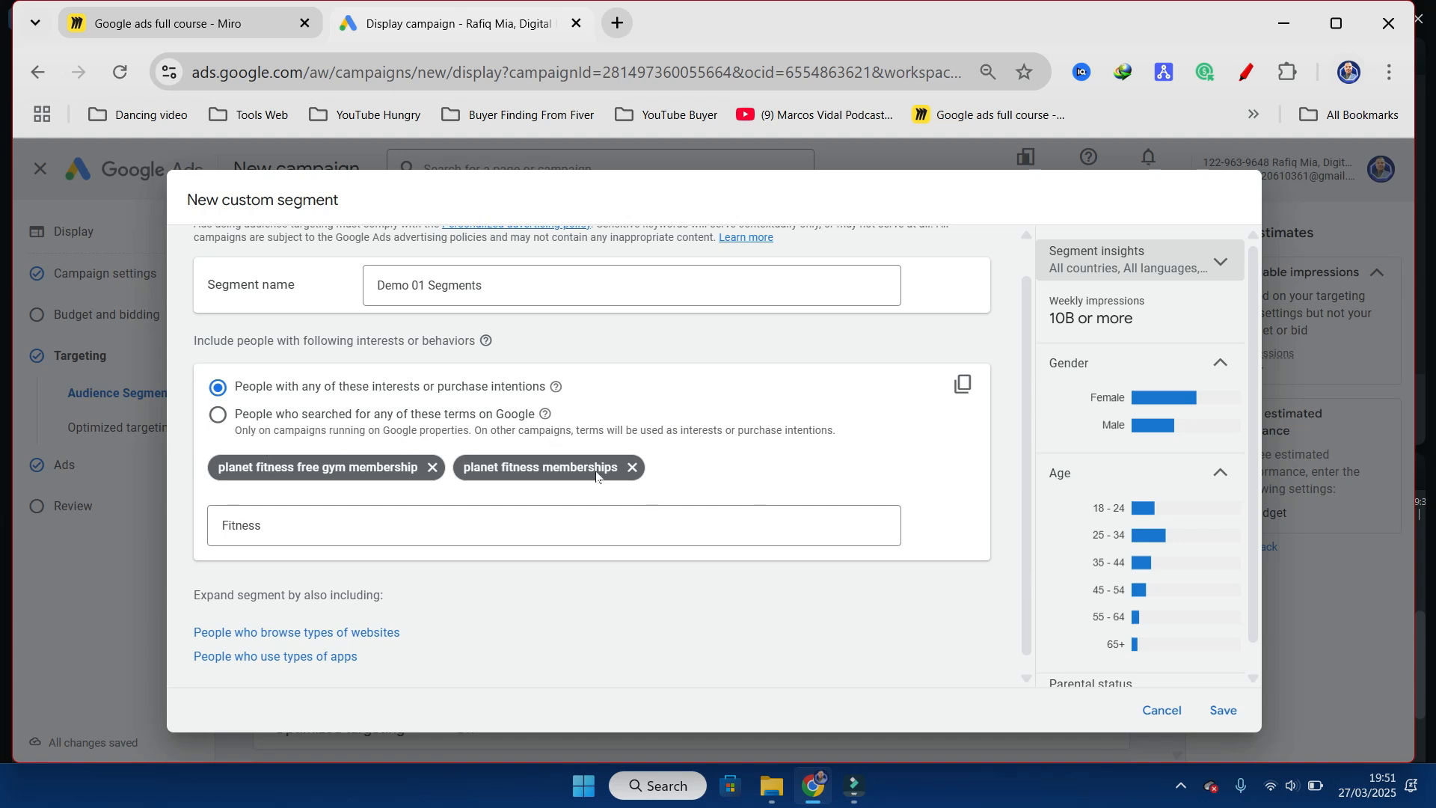
pyautogui.scroll(-1, 726, 477)
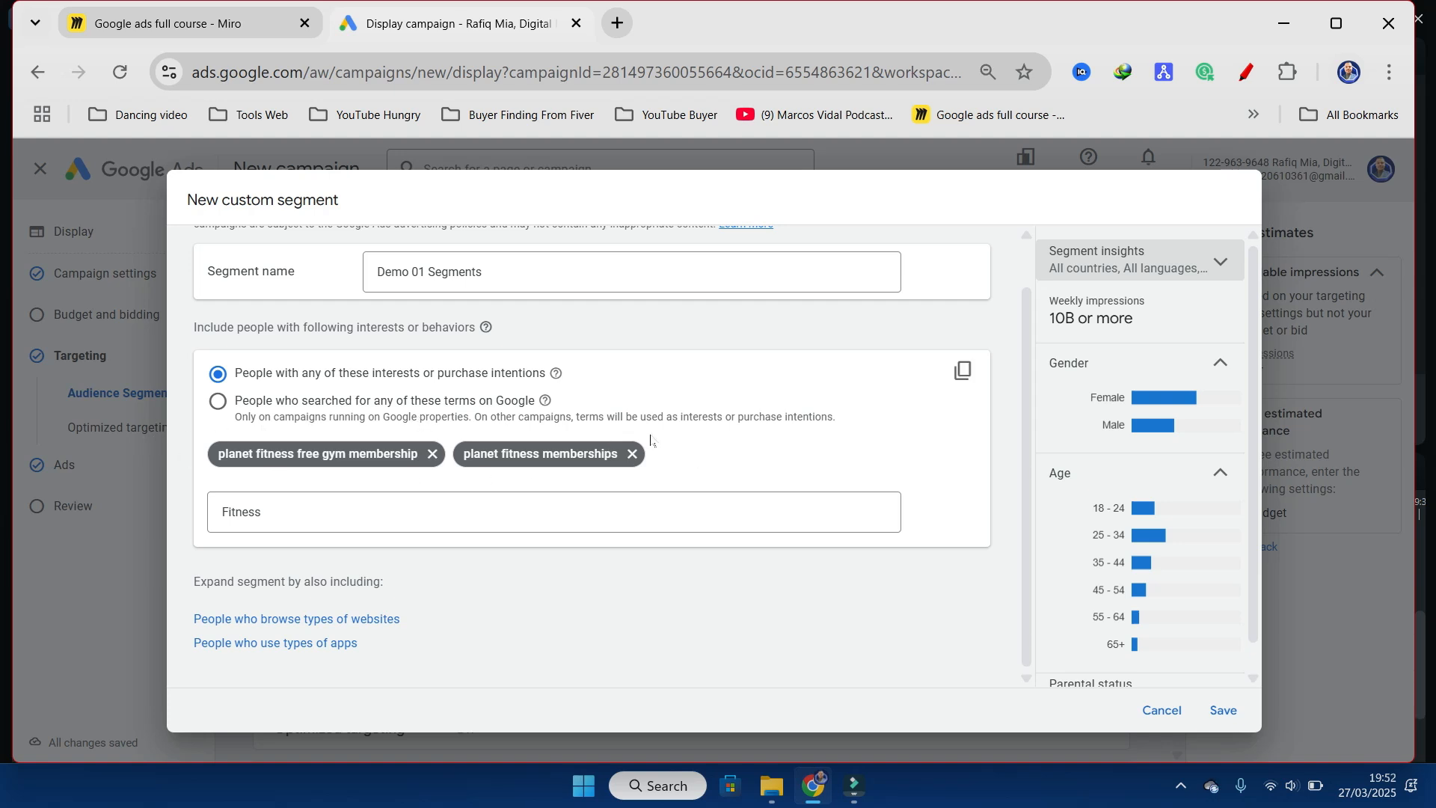
# Step: Switch the segment to people who searched for these terms on Google and add the section for people who browse similar websites
pyautogui.click(216, 402)
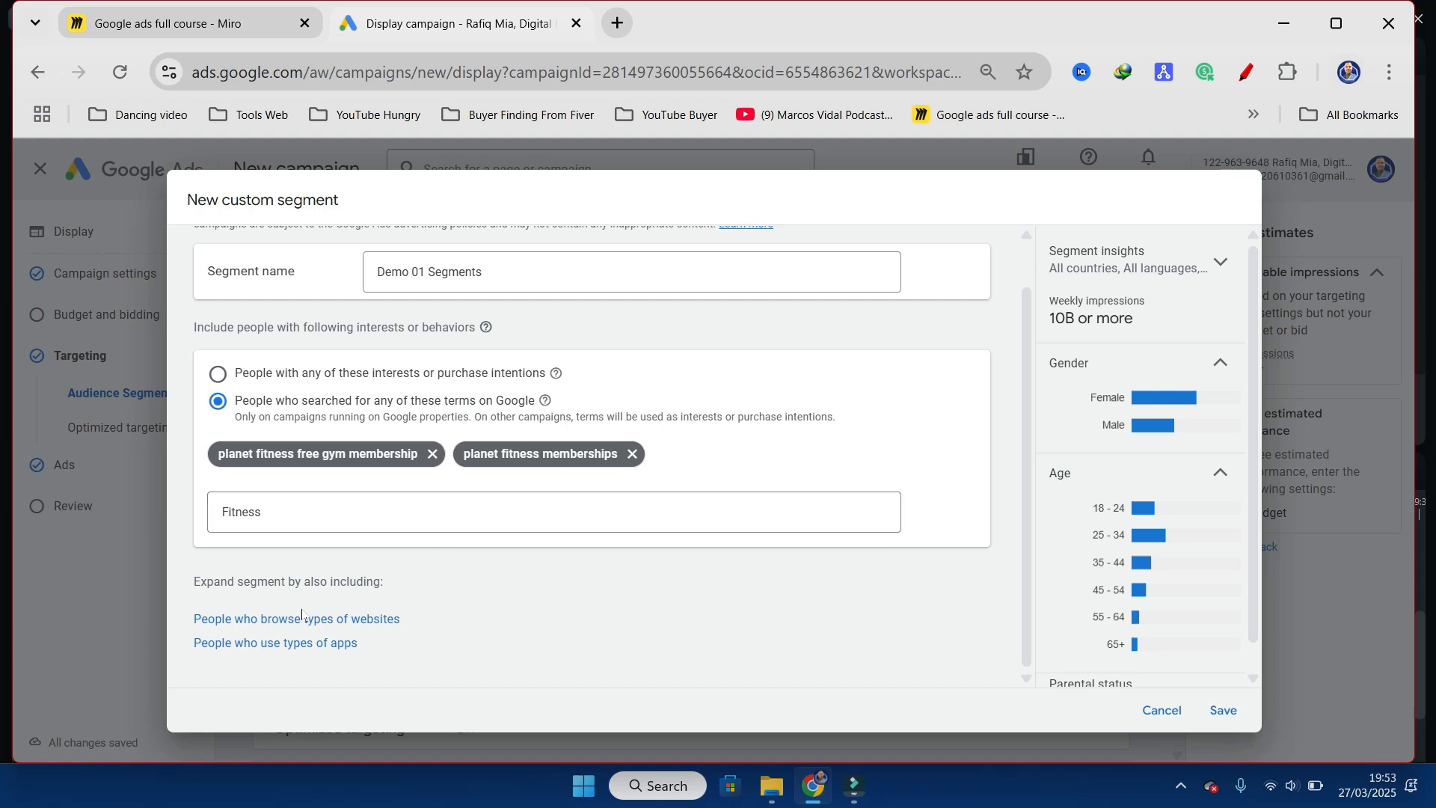
pyautogui.click(265, 625)
pyautogui.click(290, 638)
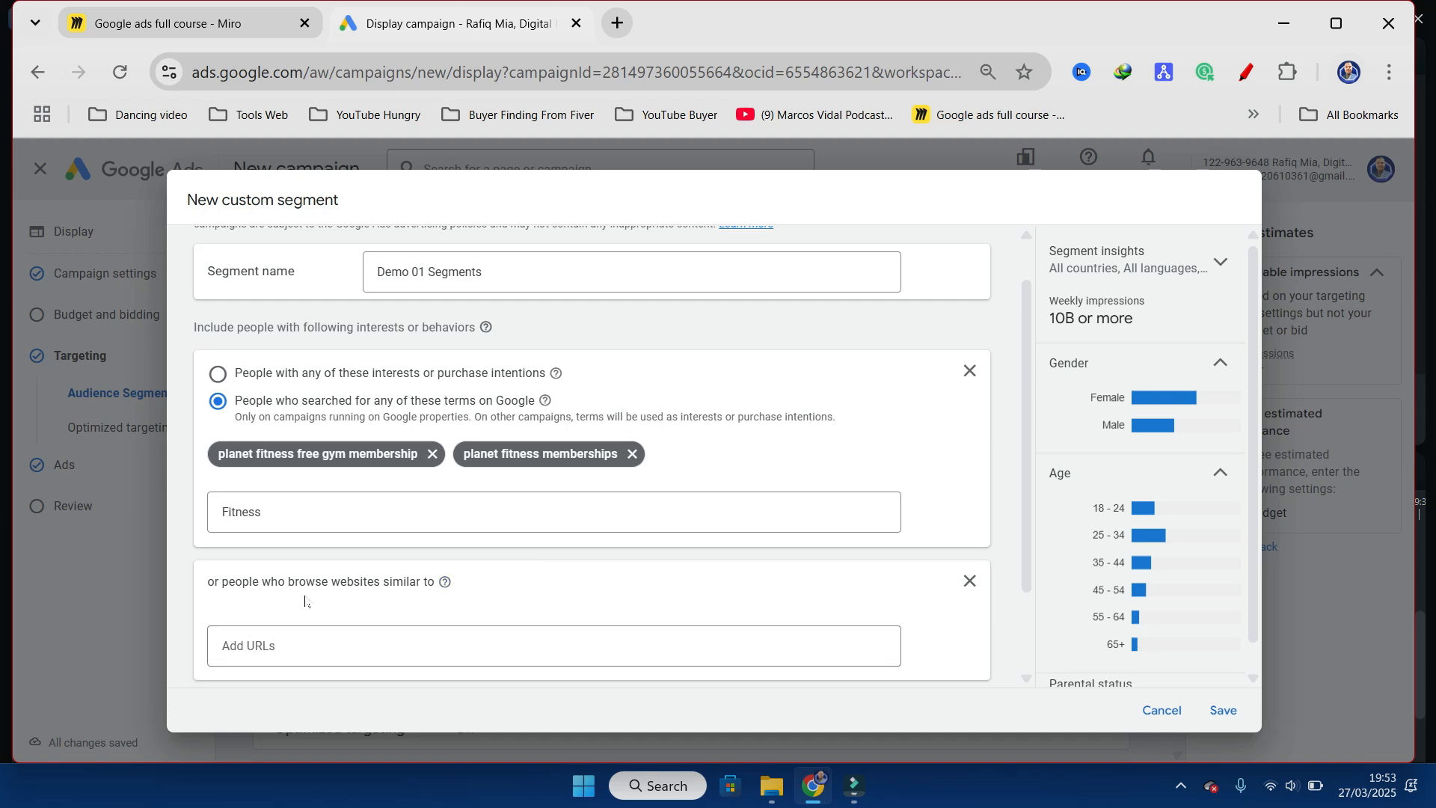
pyautogui.scroll(-2, 285, 582)
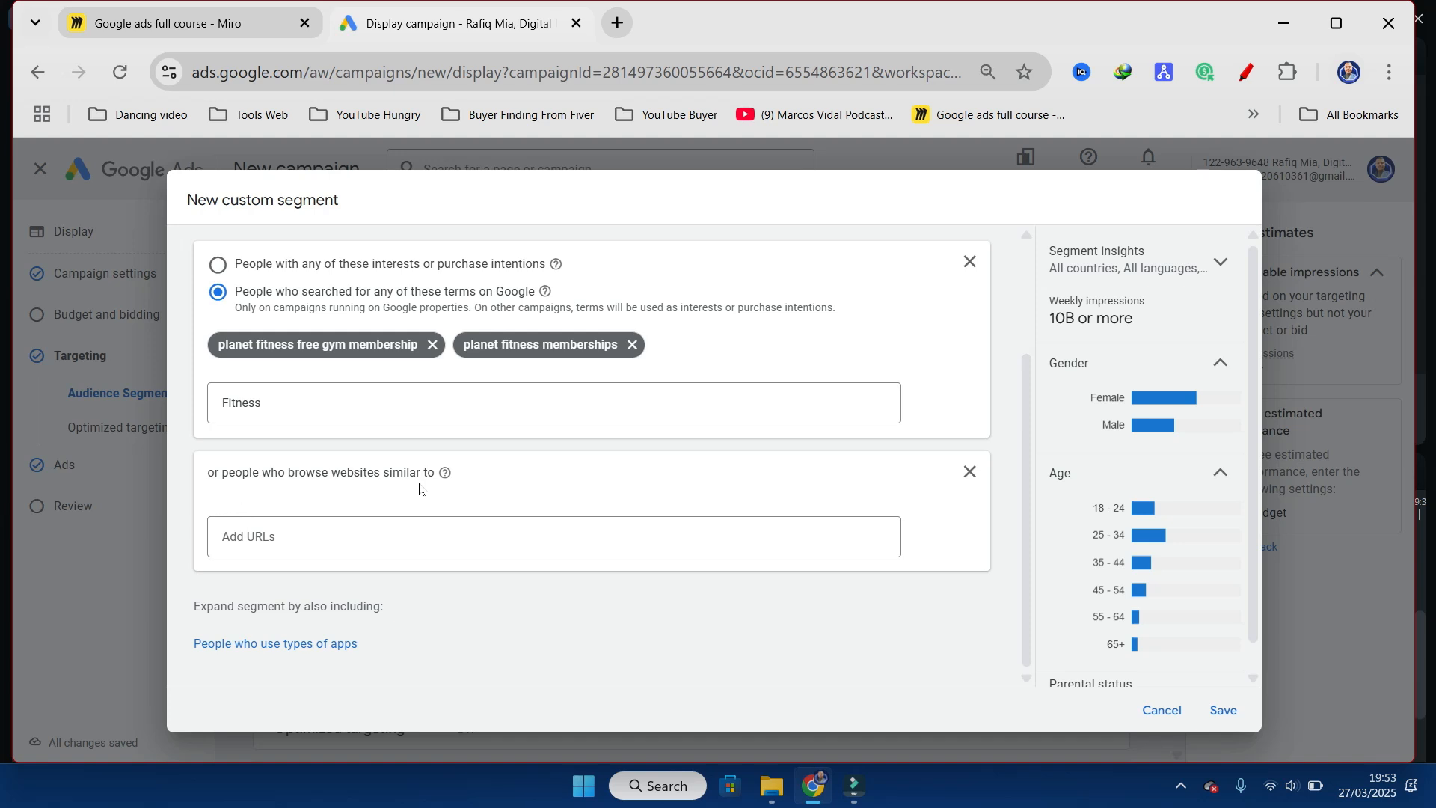
pyautogui.click(285, 537)
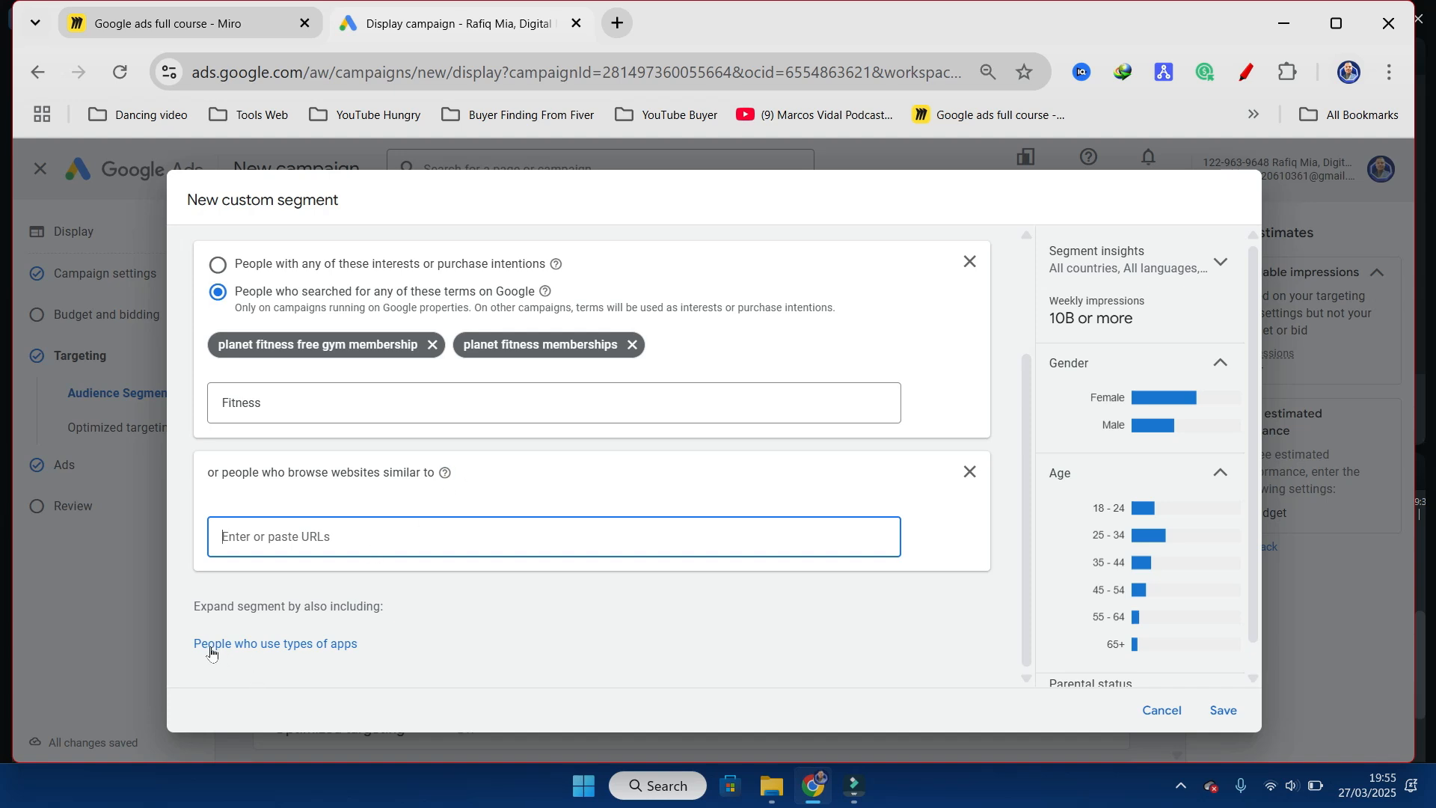
# Step: Expand the segment with the section for people who use similar apps and open its app search
pyautogui.click(303, 647)
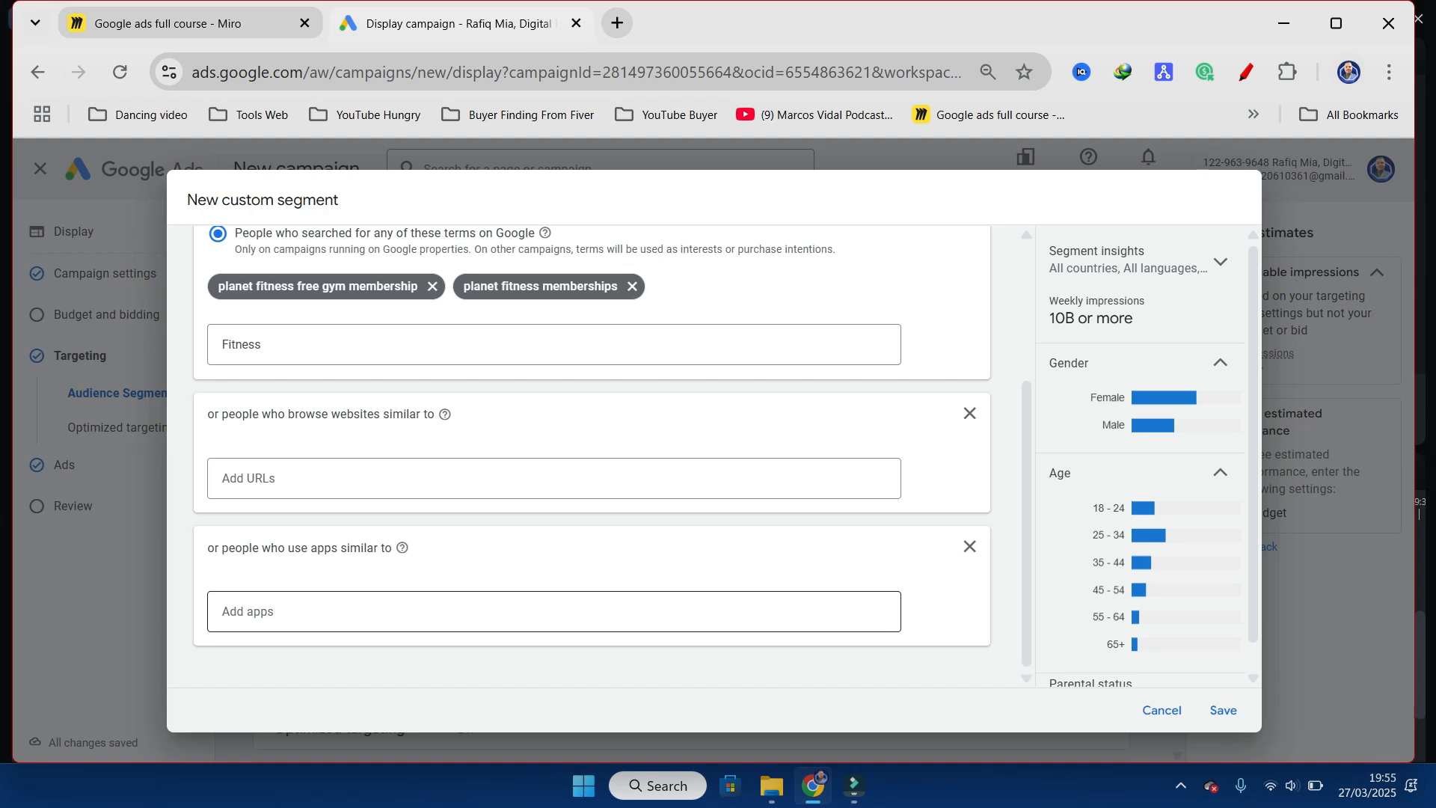
pyautogui.click(295, 609)
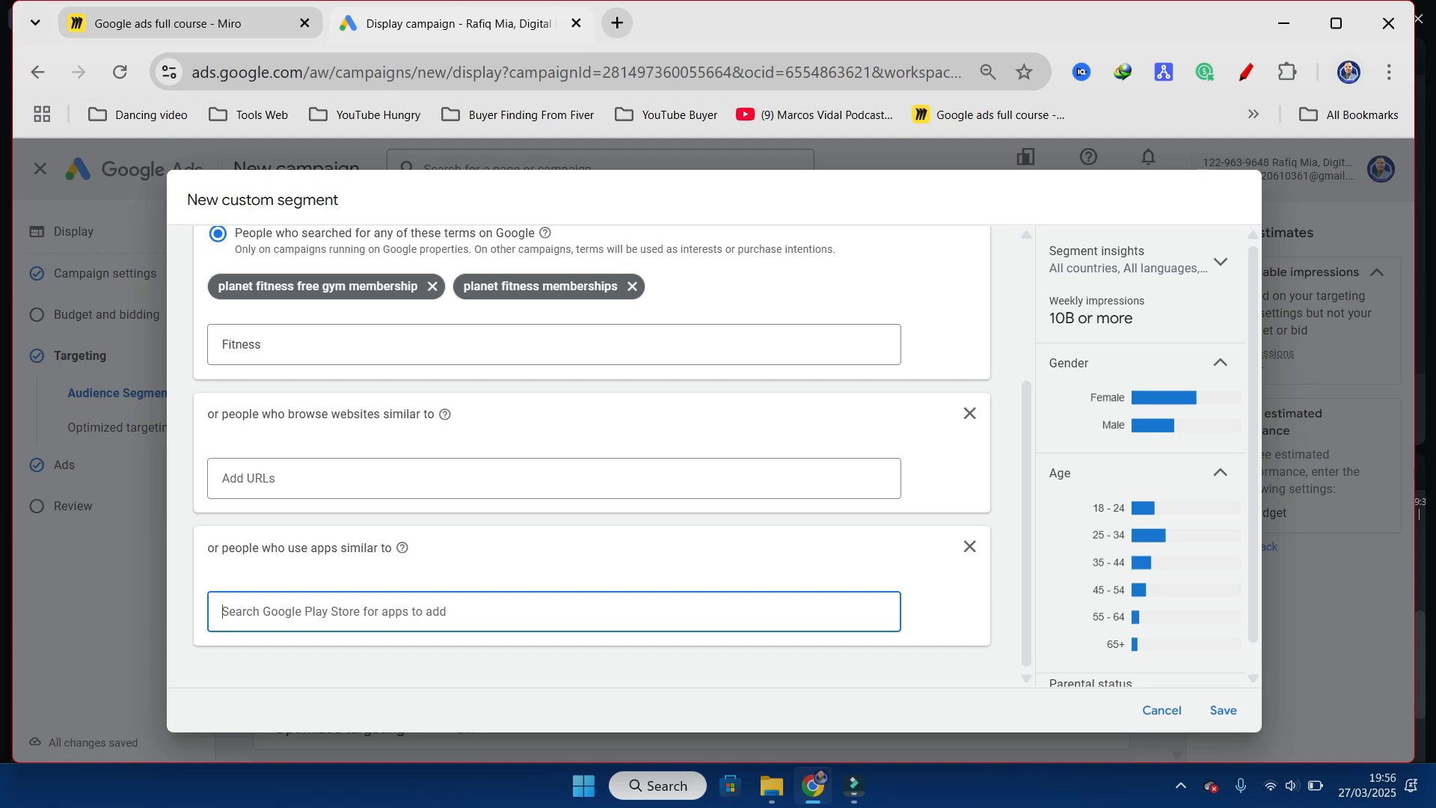
pyautogui.scroll(2, 591, 456)
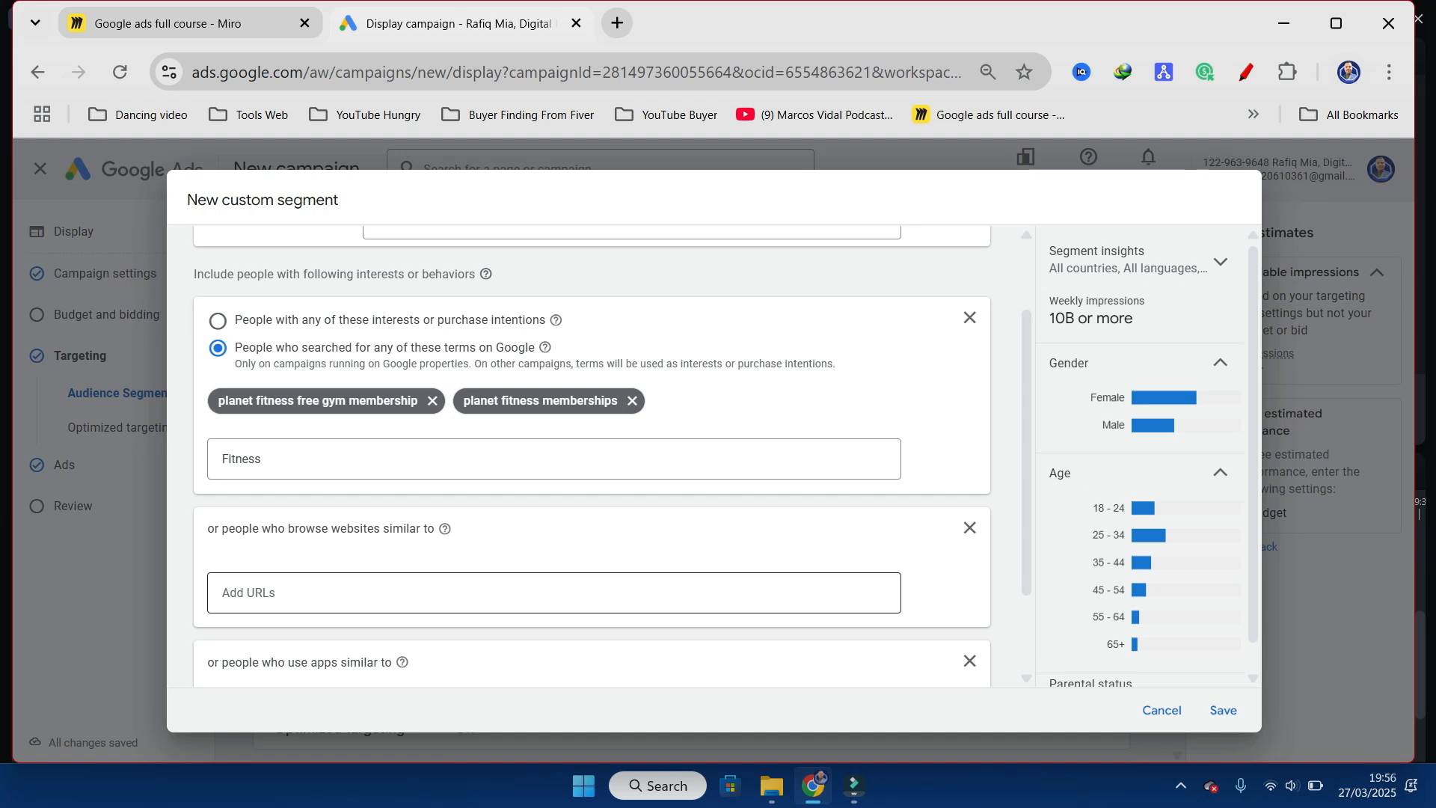
pyautogui.scroll(-2, 341, 604)
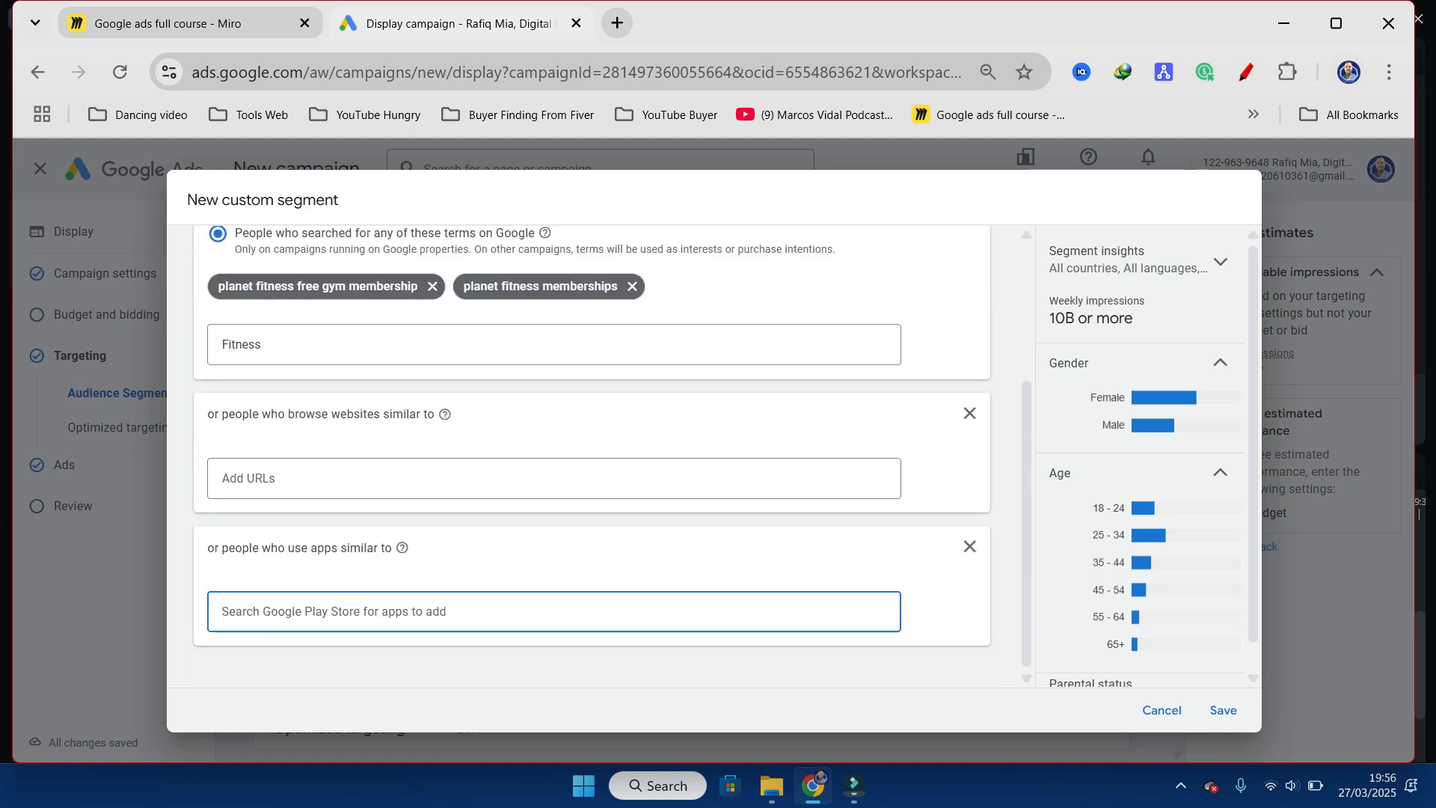
# Step: Save the custom segment "Demo 01 Segments" and finish editing the campaign's targeted segments
pyautogui.scroll(4, 400, 631)
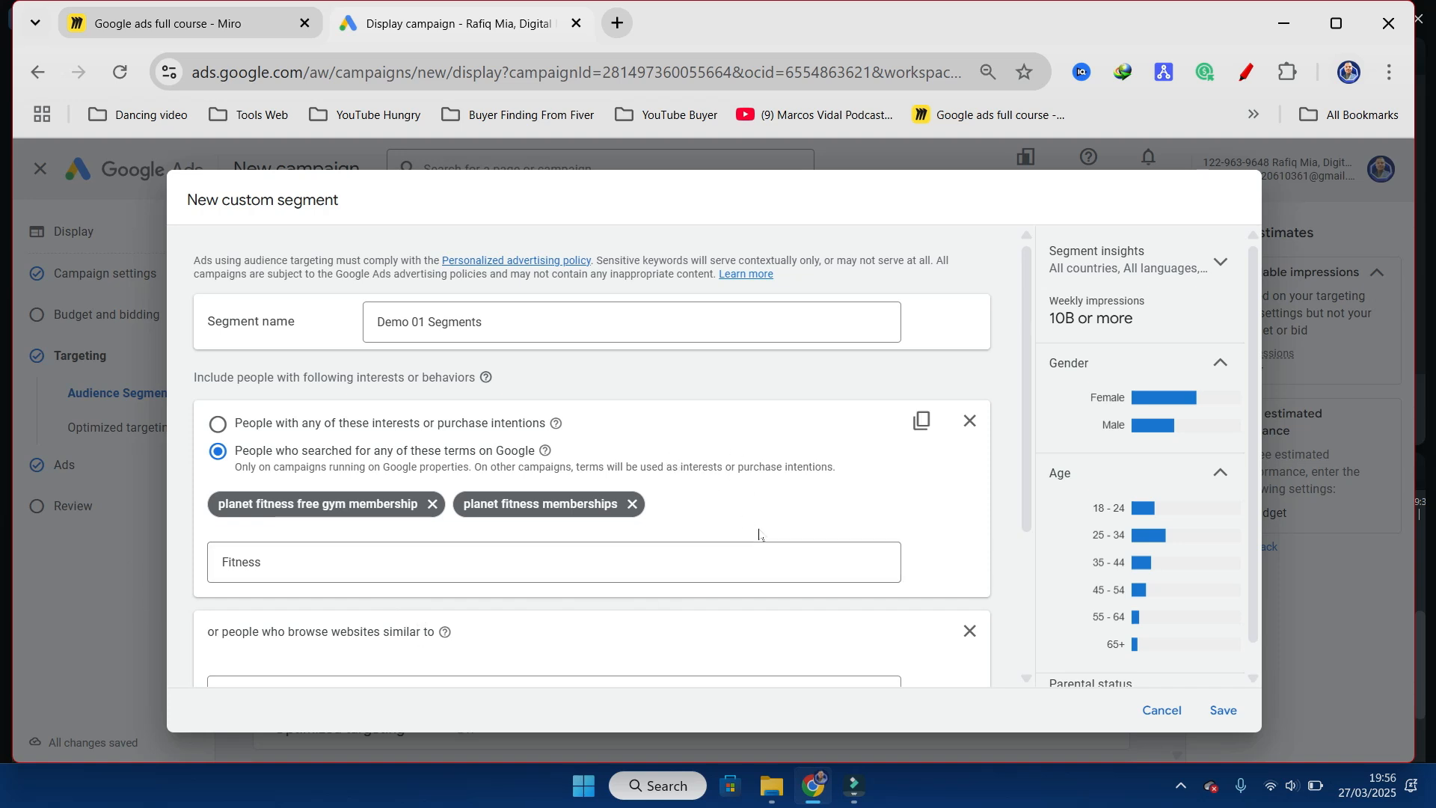
pyautogui.scroll(-3, 748, 538)
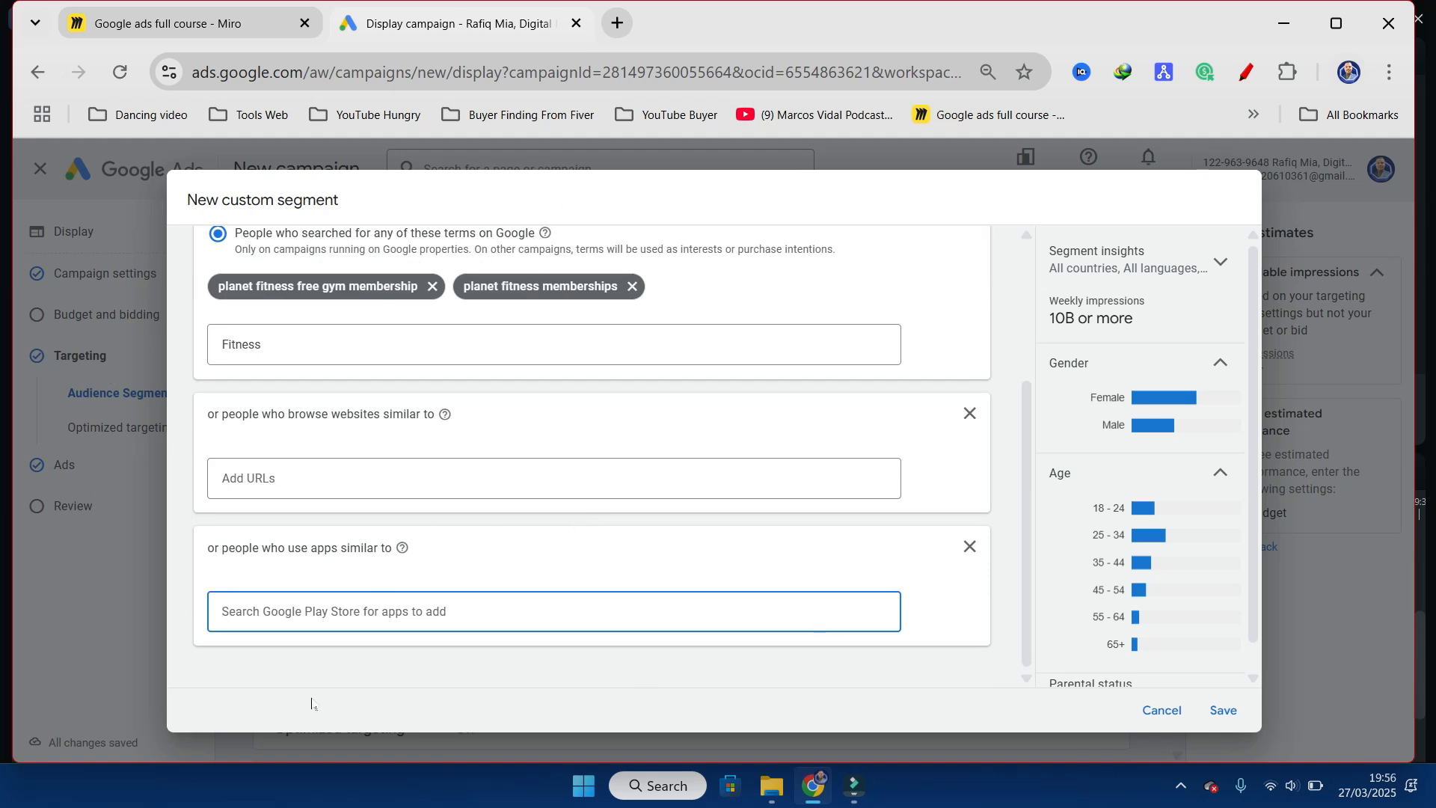
pyautogui.click(1230, 717)
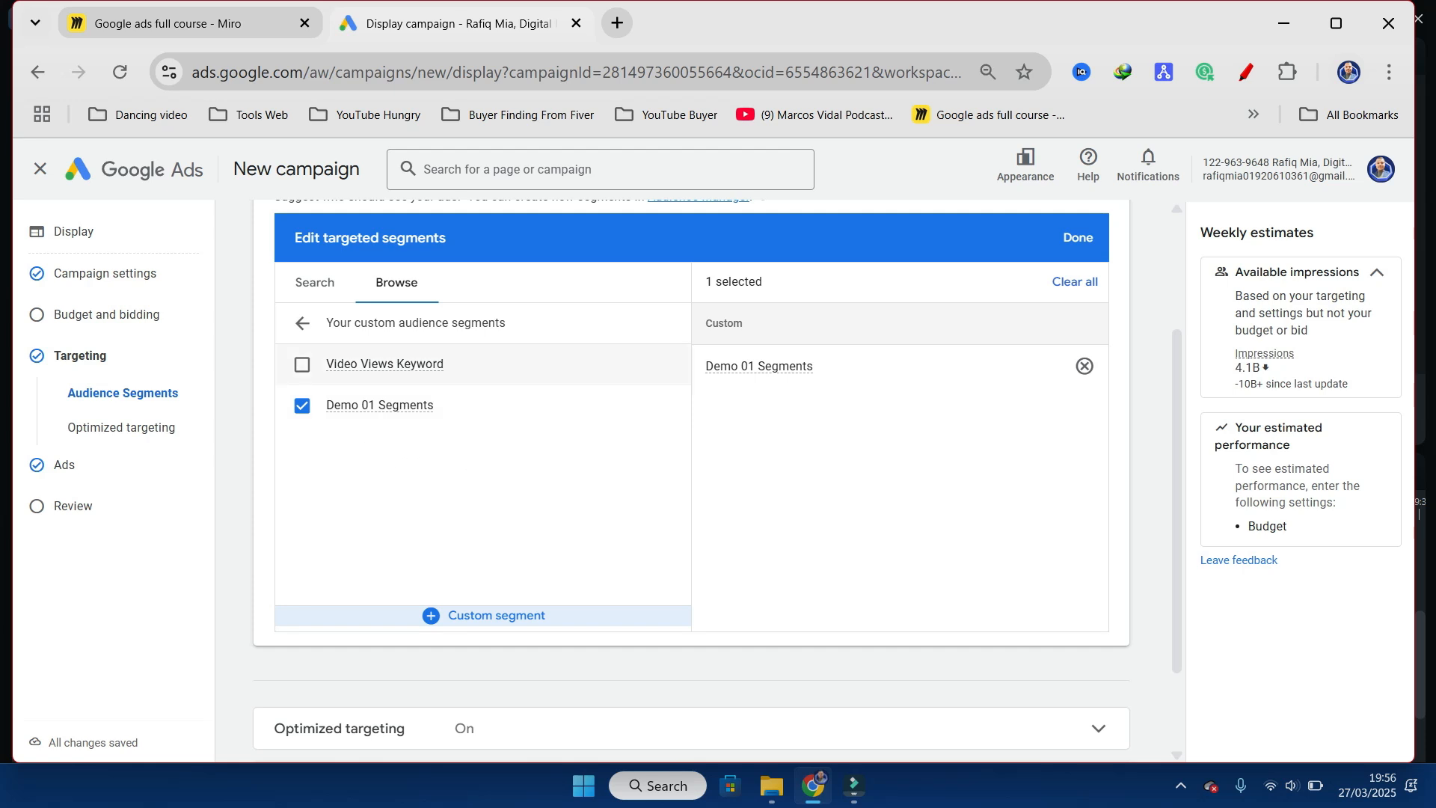
pyautogui.click(1078, 236)
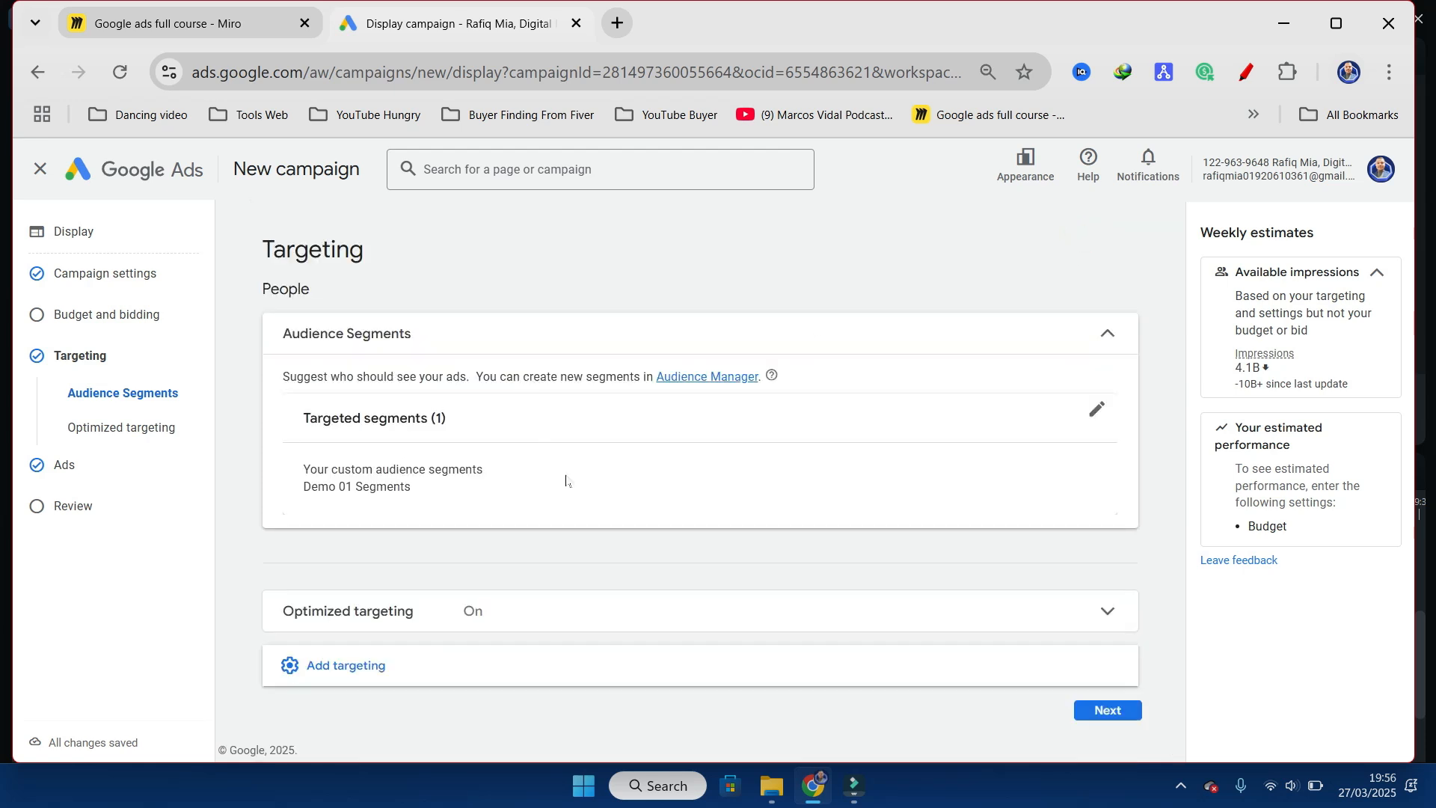